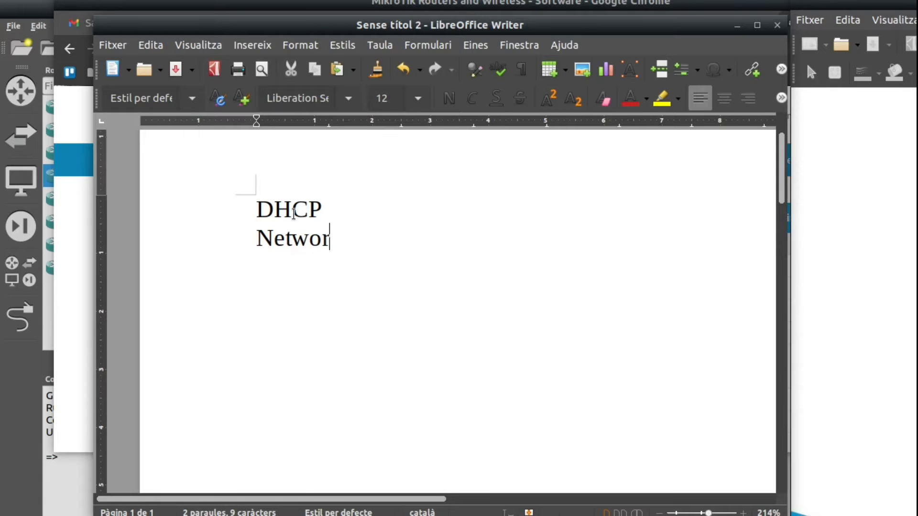
- Complete the "Network Address" line under the DHCP heading and add the lines "Gateway" and "DNS server" below it
type("dress")
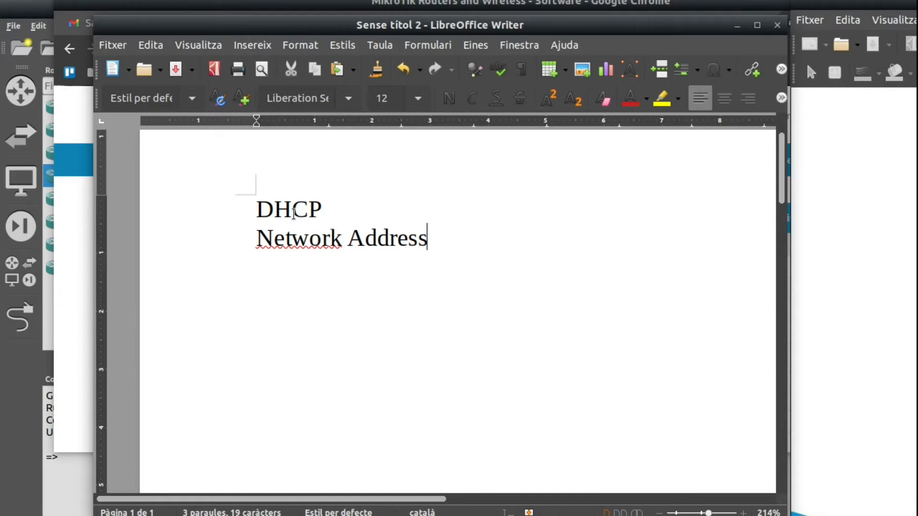
key("Return")
type("Gatewa")
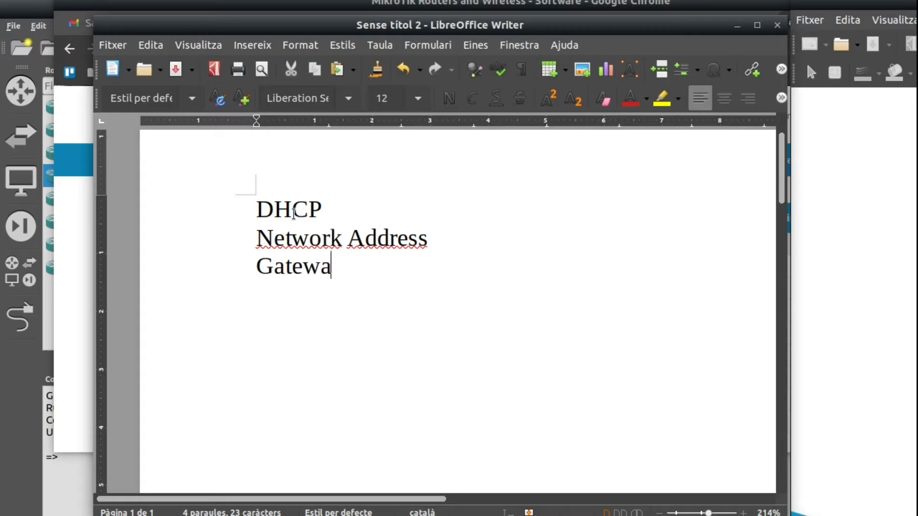
type("y")
key("Return")
type("DNS server")
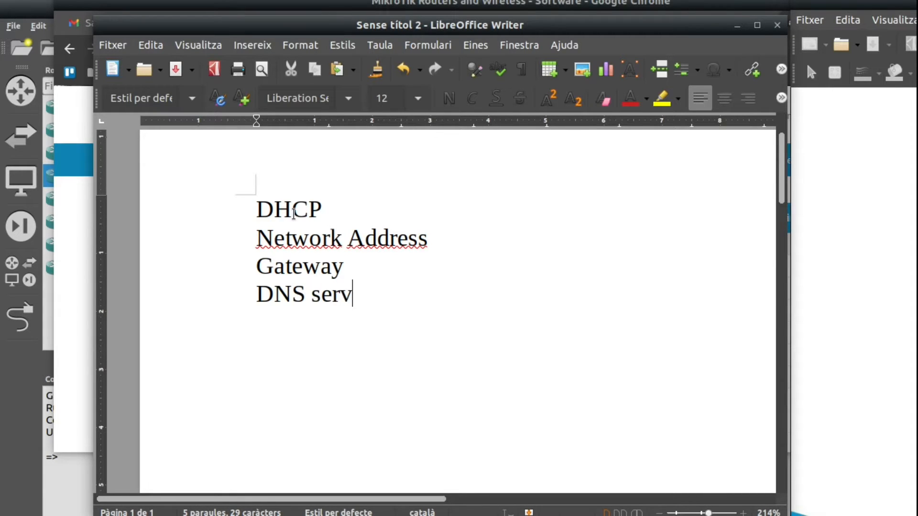
- Append the value ": 10.0.0.0/24" to the Network Address line
key("Up")
key("Home")
key("Up")
key("End")
type(":")
type("10")
type(",0")
key("BackSpace")
key("BackSpace")
type(".0.0.")
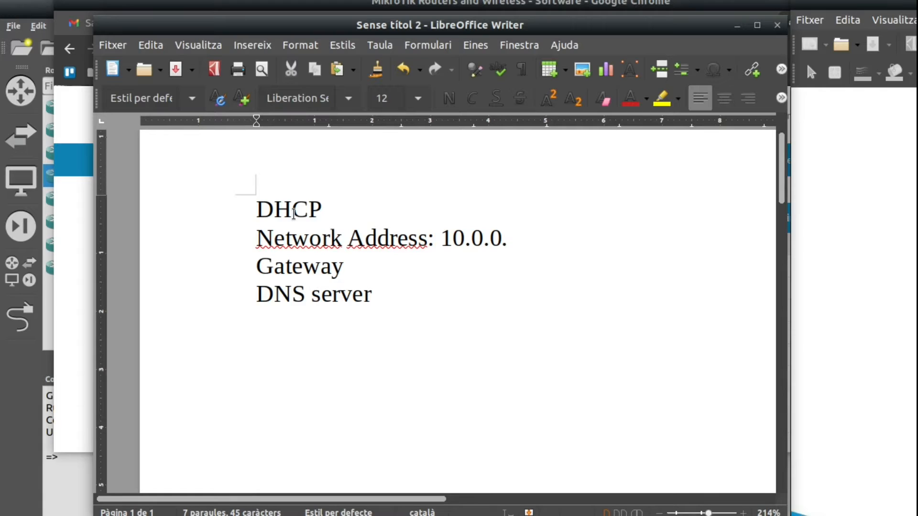
type(".")
key("BackSpace")
type("0/24")
- Highlight the full value in the Network Address line, then only its address part without the prefix length
key("shift+Left")
key("shift+Left")
key("shift+Left")
key("shift+Left")
key("shift+Left")
key("shift+Left")
key("shift+Left")
key("shift+Left")
key("shift+Left")
key("shift+Left")
key("shift+Left")
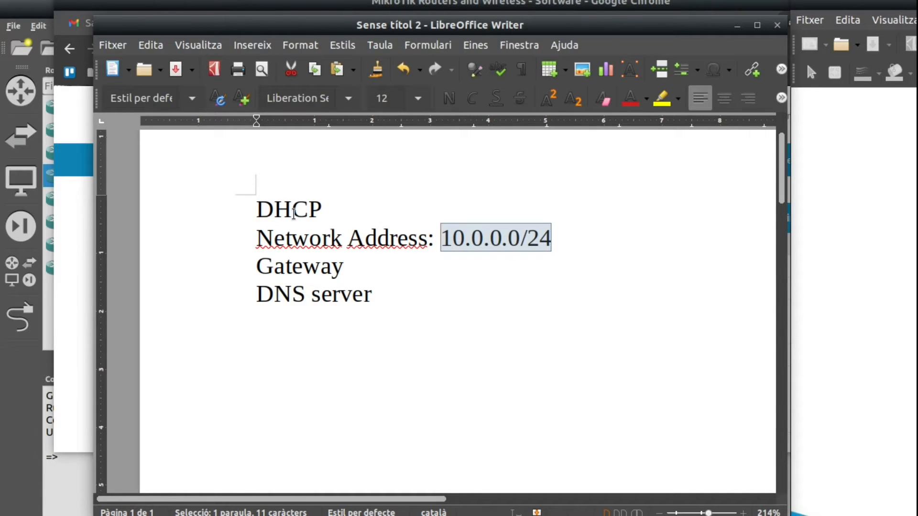
key("Down")
key("Up")
key("shift+Right")
key("shift+Right")
key("shift+Right")
key("shift+Right")
key("shift+Right")
key("shift+Right")
key("shift+Right")
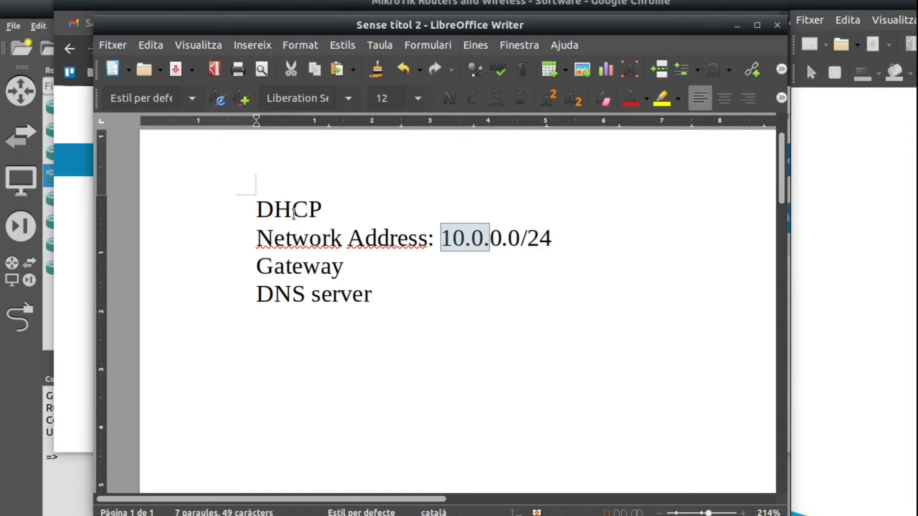
key("shift+Right")
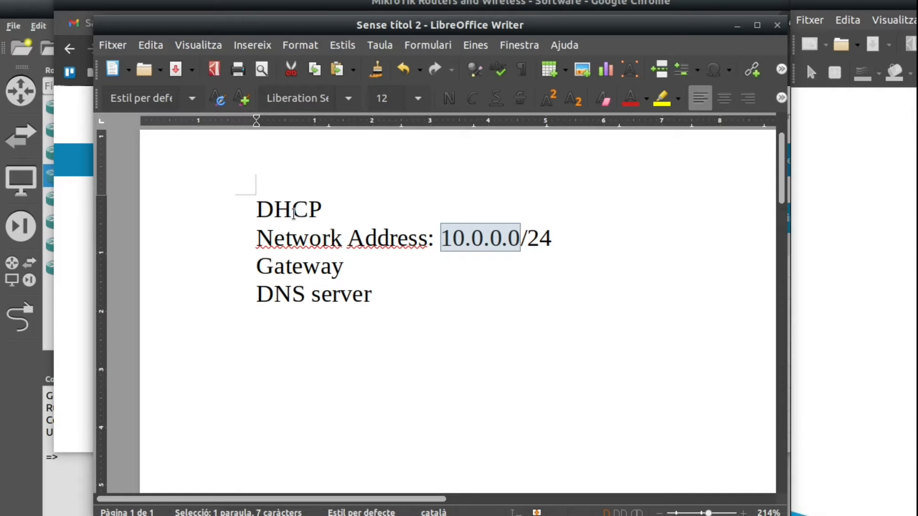
- Append the value ": 10.0.0.1" to the Gateway line
key("Down")
type(": ")
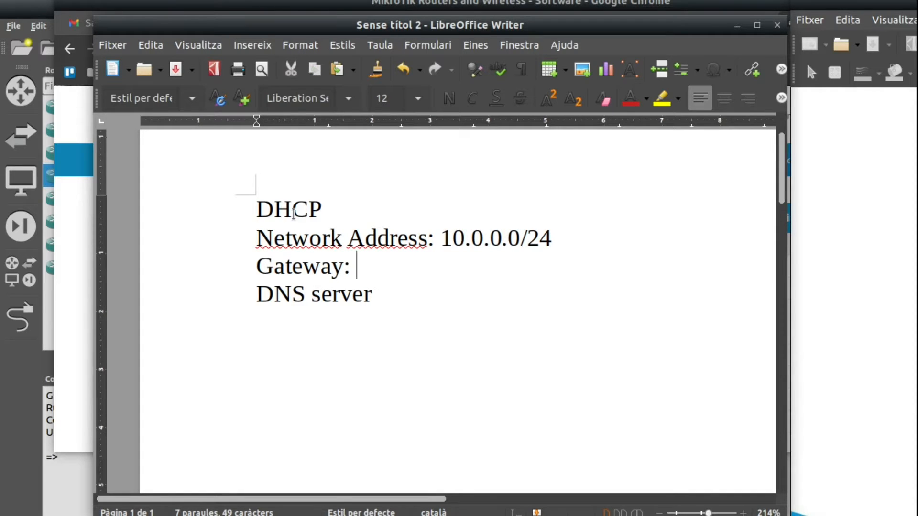
type("10,")
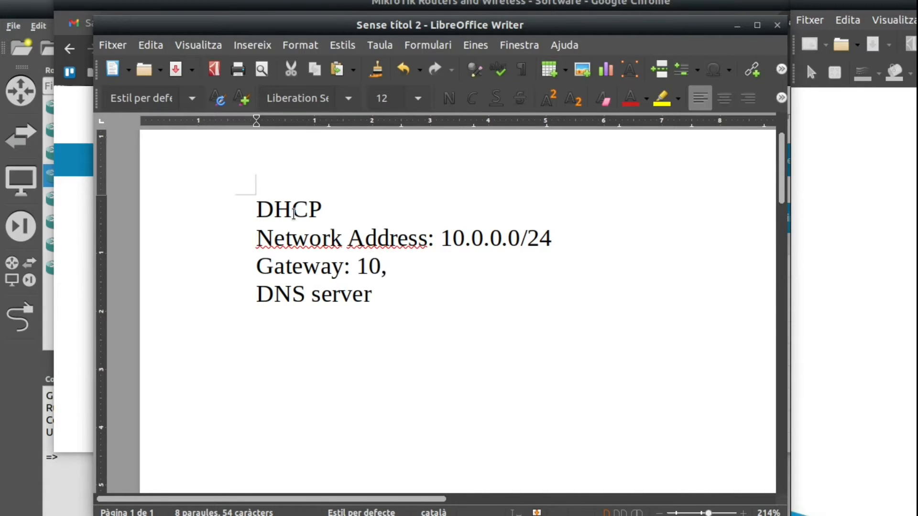
key("BackSpace")
type(".0.0.1")
- Append the value ": 8.8.8.8" to the DNS server line
key("Down")
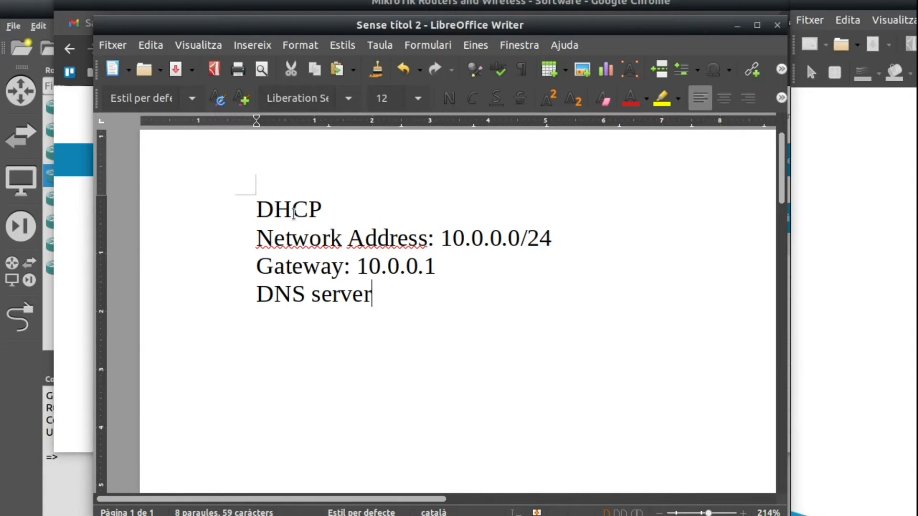
type(": 8,")
key("BackSpace")
type(".8.8.8")
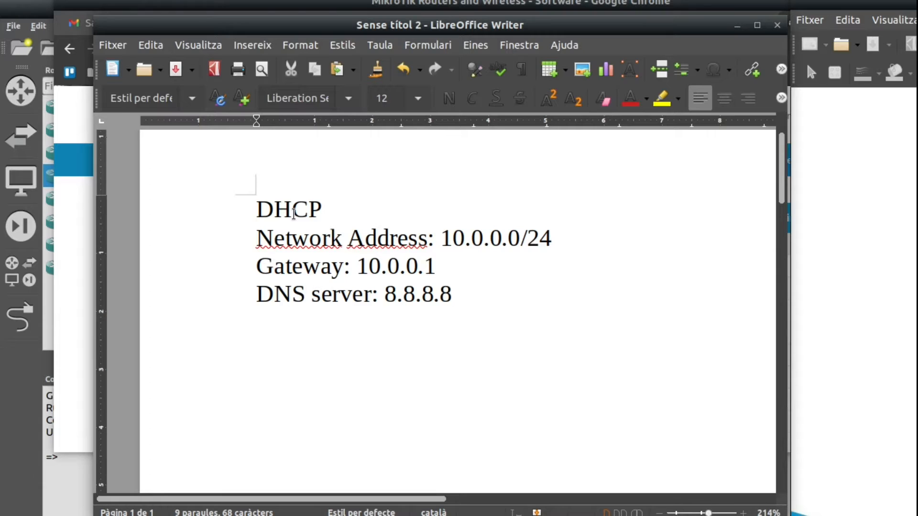
- Extend the DHCP heading with an arrow and the word "POOL"
key("Up")
key("Up")
key("Up")
type("-")
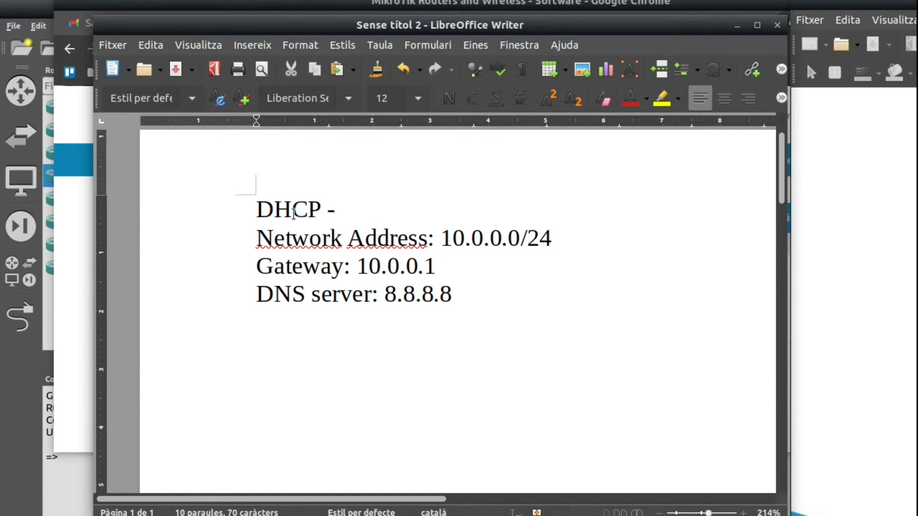
type("-> ")
type("POOL")
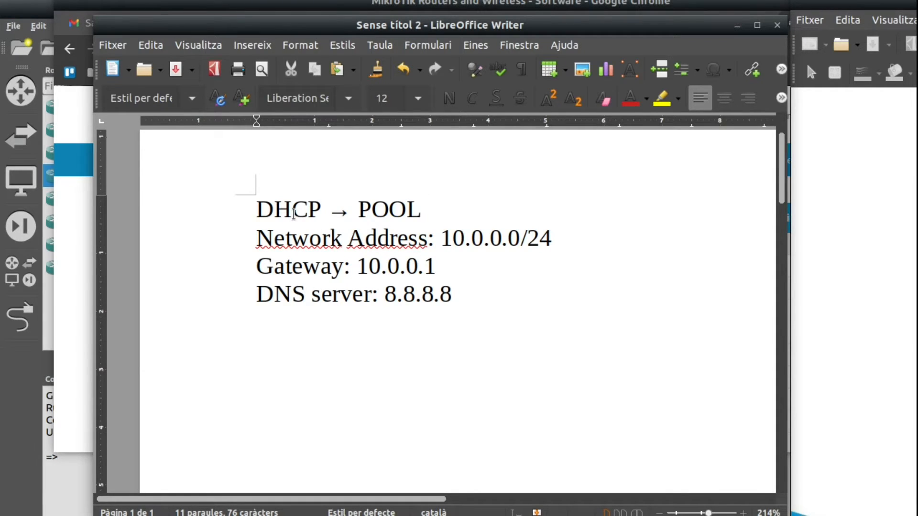
- Highlight the network value with its prefix length in the Network Address line for reference
key("Down")
key("Left")
key("Left")
key("Left")
key("Left")
key("Left")
key("Left")
key("Left")
key("Left")
key("Left")
key("Right")
key("Right")
key("Left")
key("shift+End")
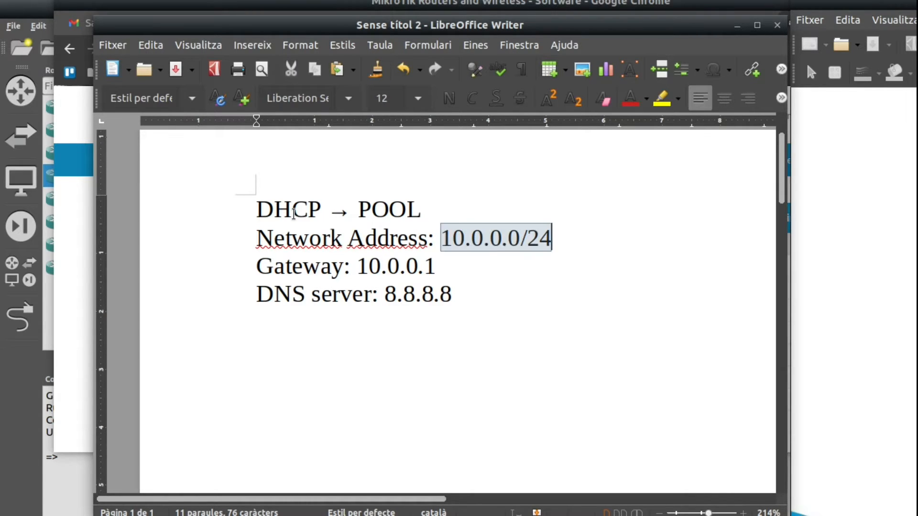
- Add the address range ": 10.0.0.50-10.0.0.66" after POOL in the DHCP heading
key("Up")
type(": 10,")
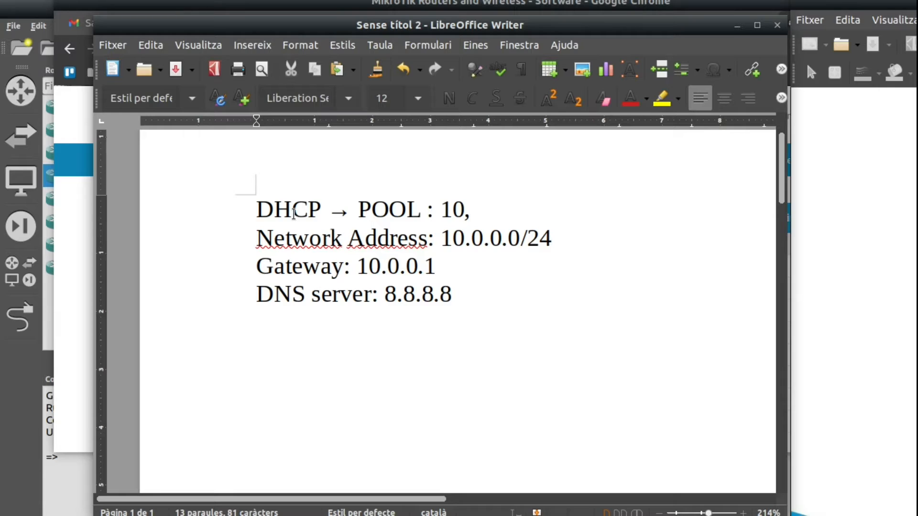
key("BackSpace")
type(".0.0.5")
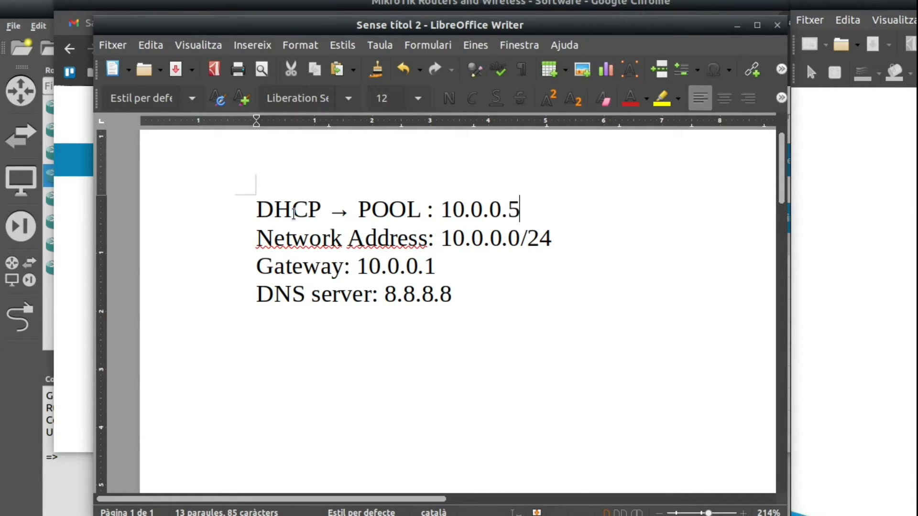
type("0-10.0.0.")
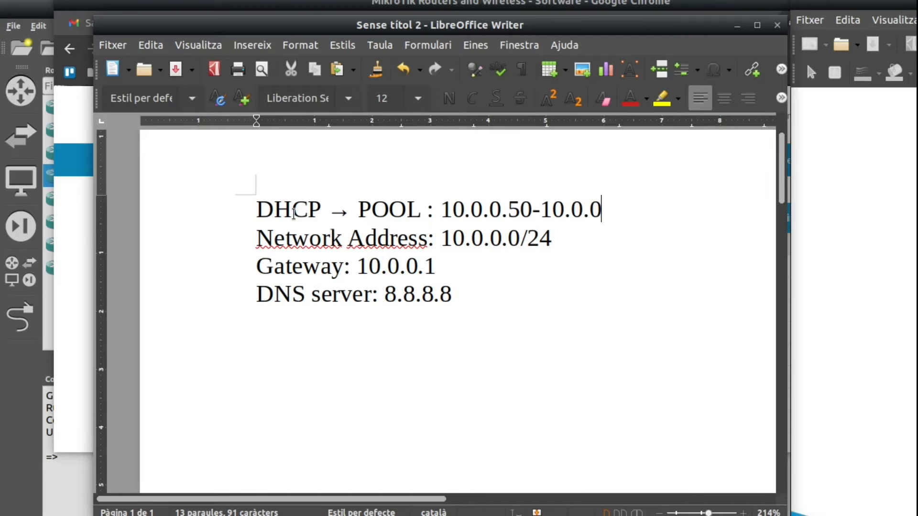
type("66")
- Review the notes by highlighting the pool range, the whole list of DHCP settings and the gateway address
key("shift+Left")
key("shift+Left")
key("shift+Left")
key("shift+Left")
key("shift+Left")
key("shift+Left")
key("shift+Left")
key("shift+Left")
key("shift+Left")
key("shift+Left")
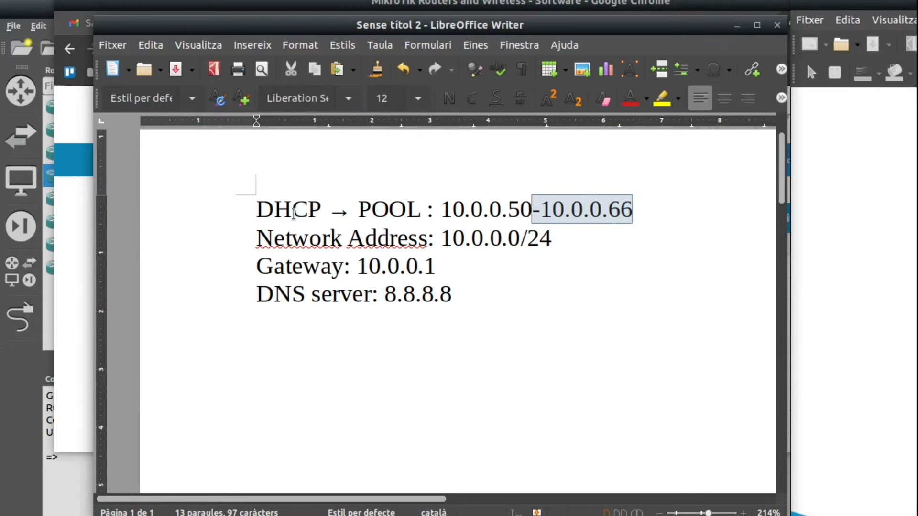
key("shift+Left")
key("shift+Left")
key("shift+Left")
key("shift+Left")
key("shift+Left")
key("shift+Left")
key("shift+Left")
key("shift+Left")
key("shift+Left")
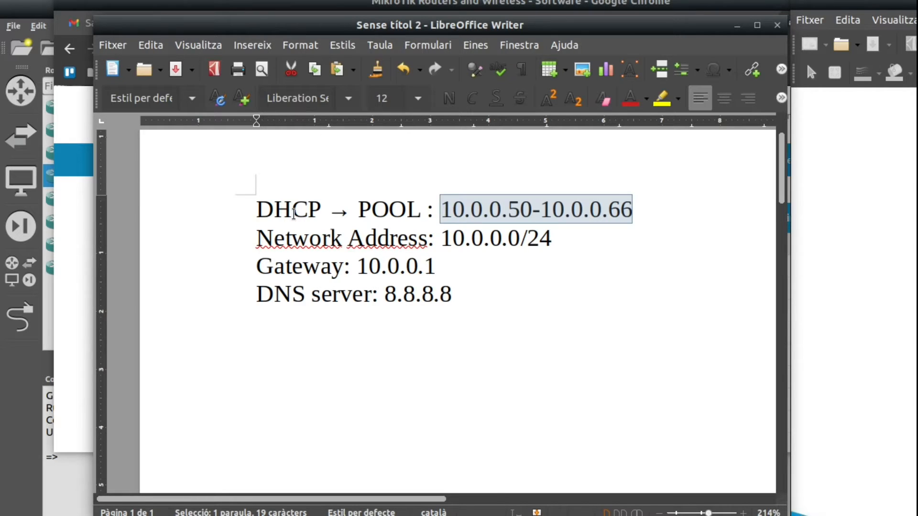
left_click_drag(255, 206, 471, 291)
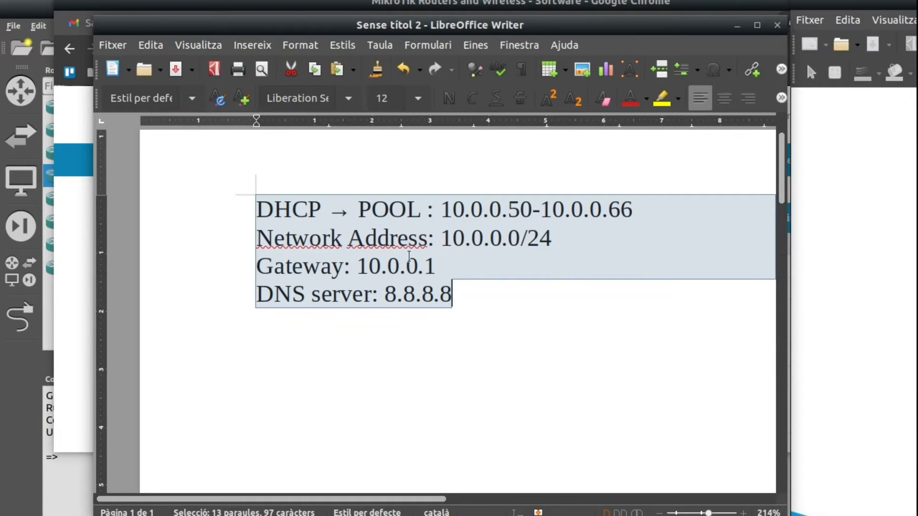
left_click_drag(362, 265, 421, 261)
mouse_move(357, 266)
left_mouse_down()
mouse_move(433, 264)
mouse_move(357, 266)
left_mouse_up()
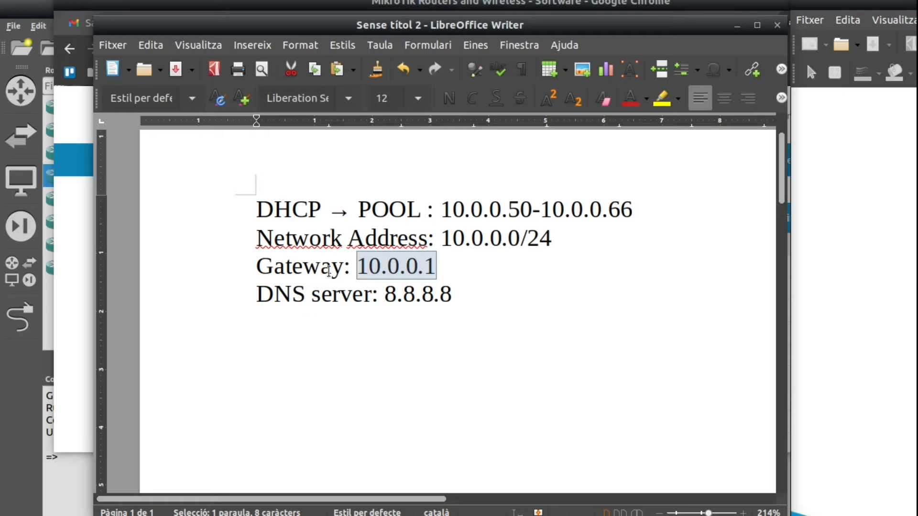
- Switch to GNS3 and add a W10+Ubuntu node from all devices to the workspace, below the MikroTikCHR7.5-1 router
left_click(66, 491)
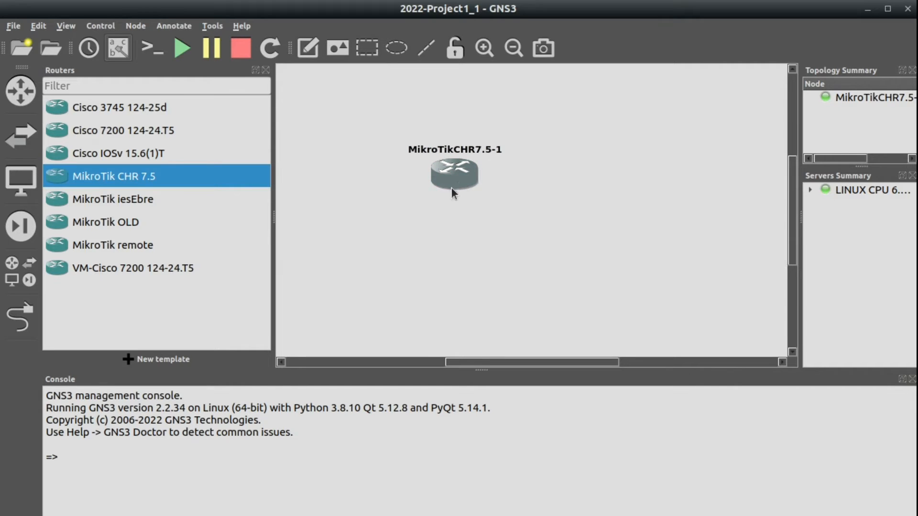
mouse_move(448, 170)
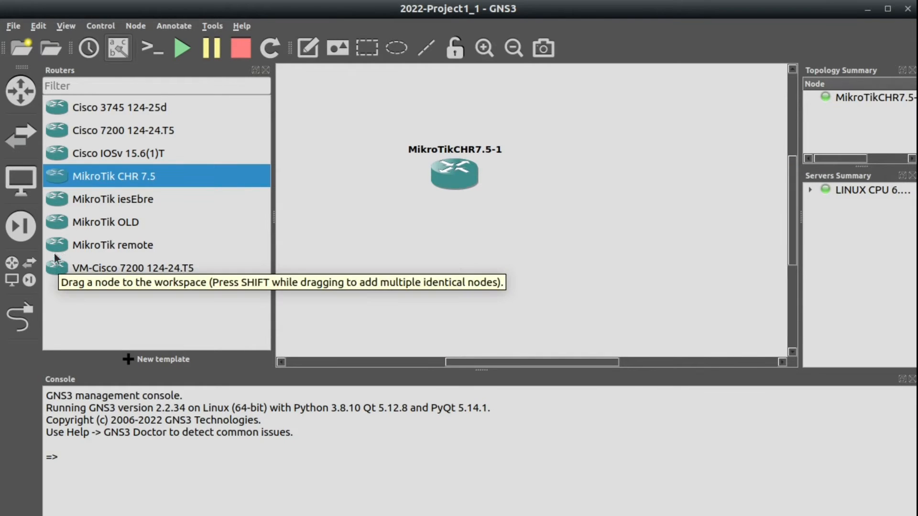
left_click(19, 278)
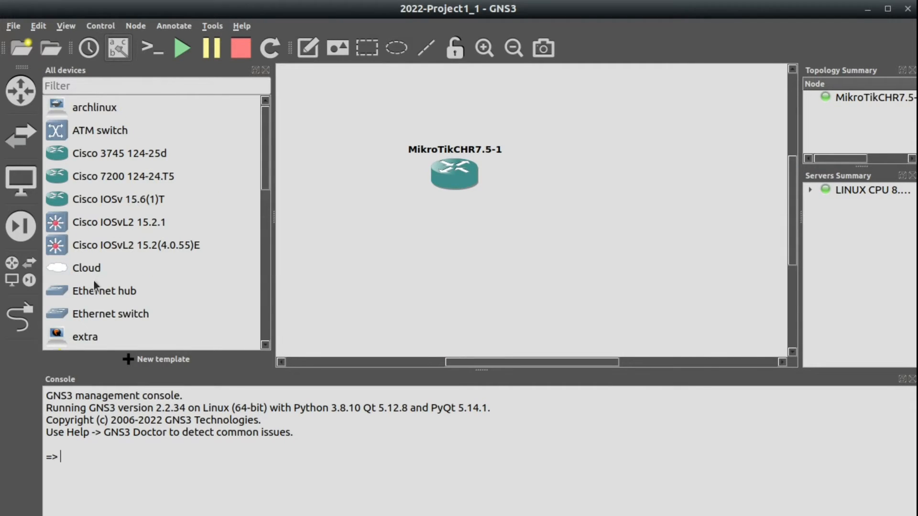
scroll(103, 277, "down", 5)
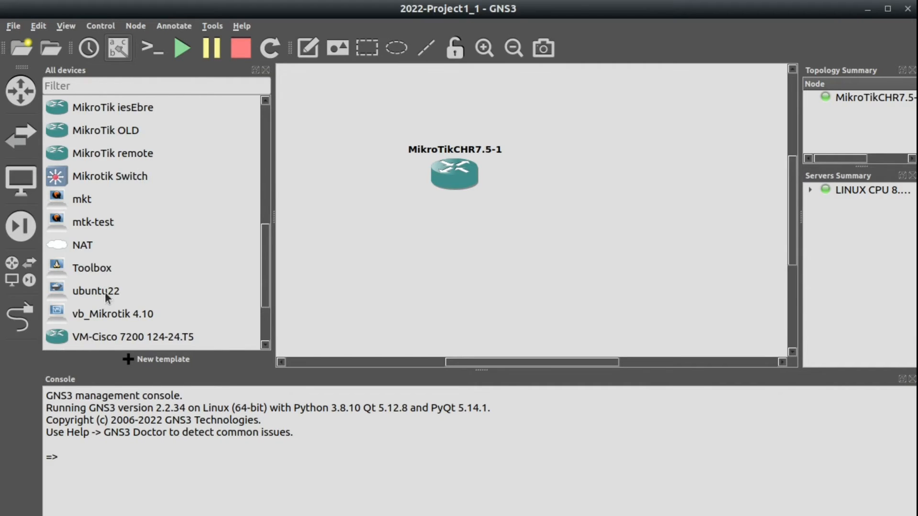
scroll(103, 293, "down", 2)
left_click_drag(69, 315, 356, 296)
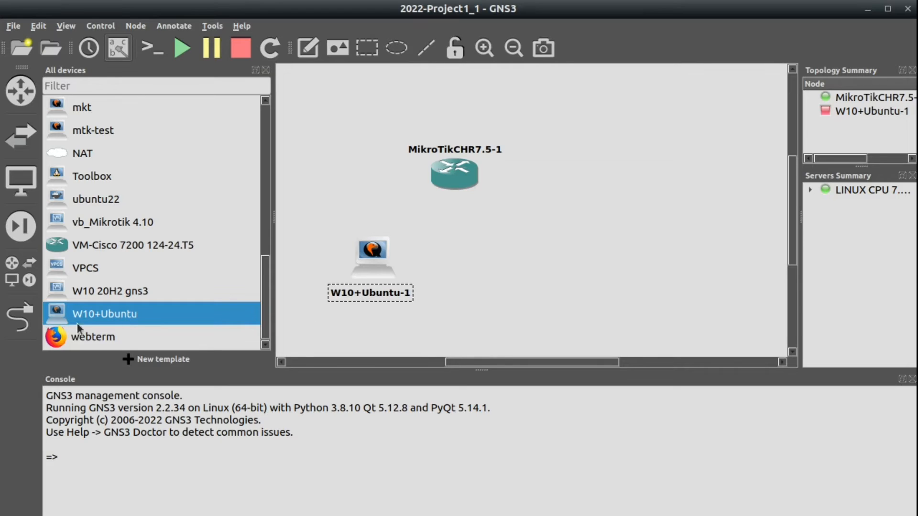
- Link Ethernet0 of the W10+Ubuntu-1 node to ether2 of the MikroTikCHR7.5-1 router
left_click(19, 316)
left_click(385, 257)
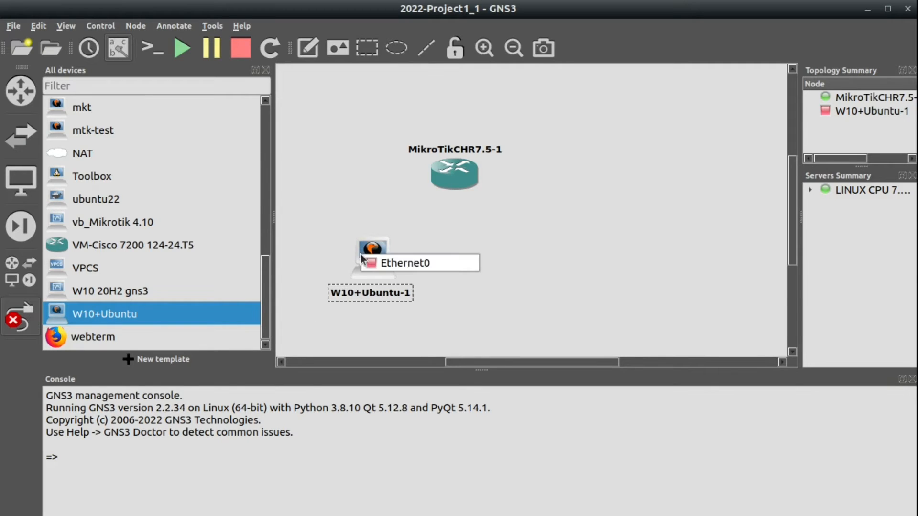
left_click(382, 262)
left_click(453, 179)
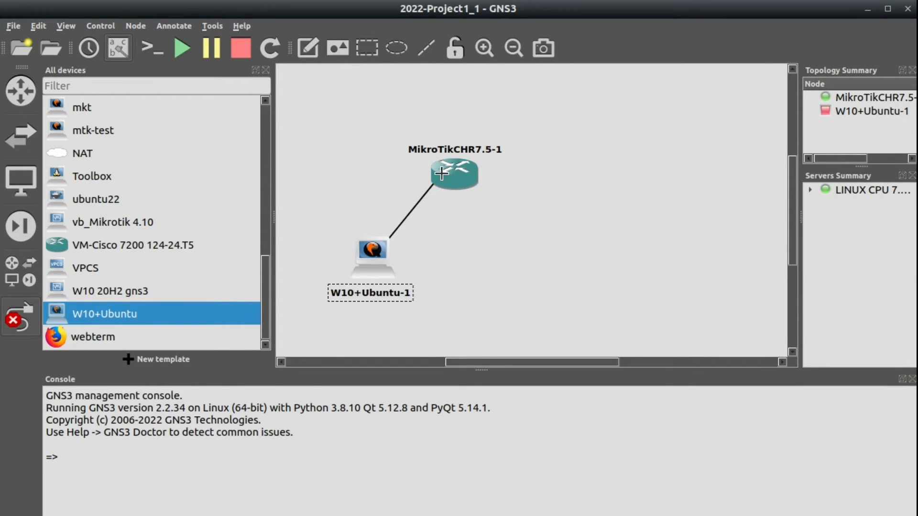
left_click(443, 174)
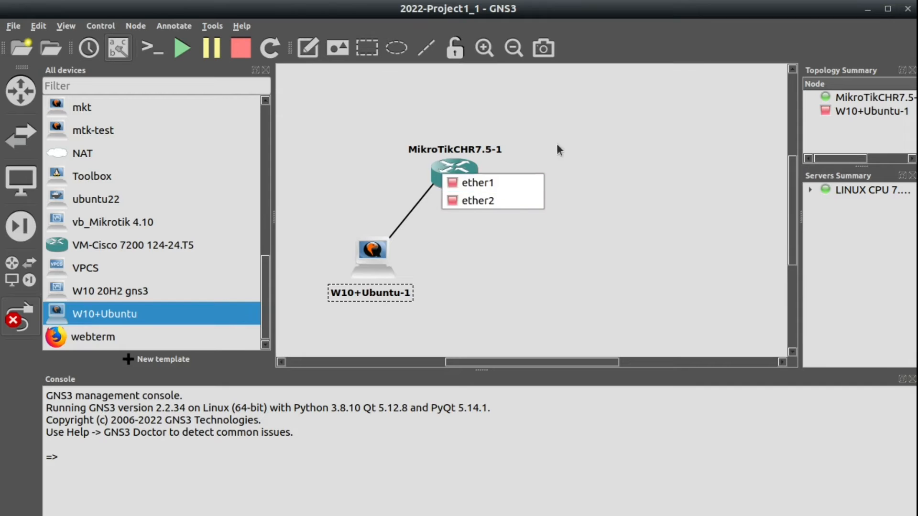
left_click(493, 199)
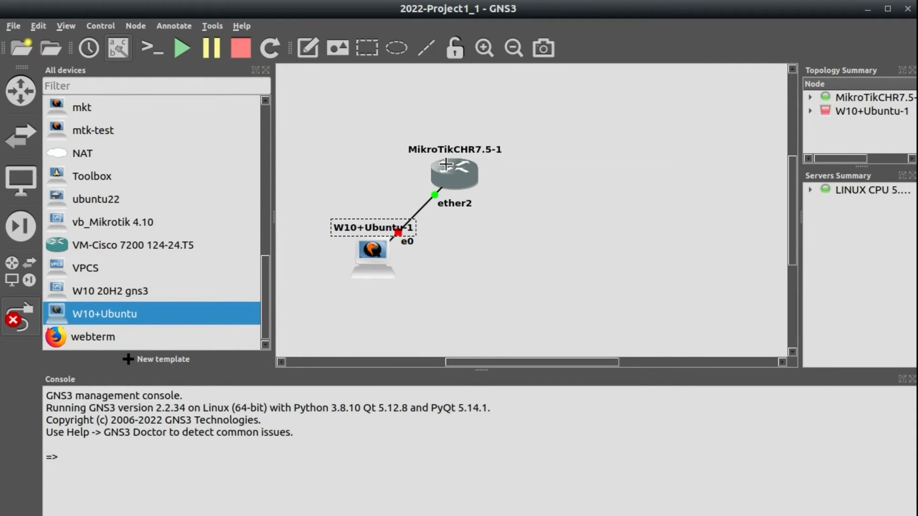
- Leave link mode and start the W10+Ubuntu-1 node
mouse_move(448, 167)
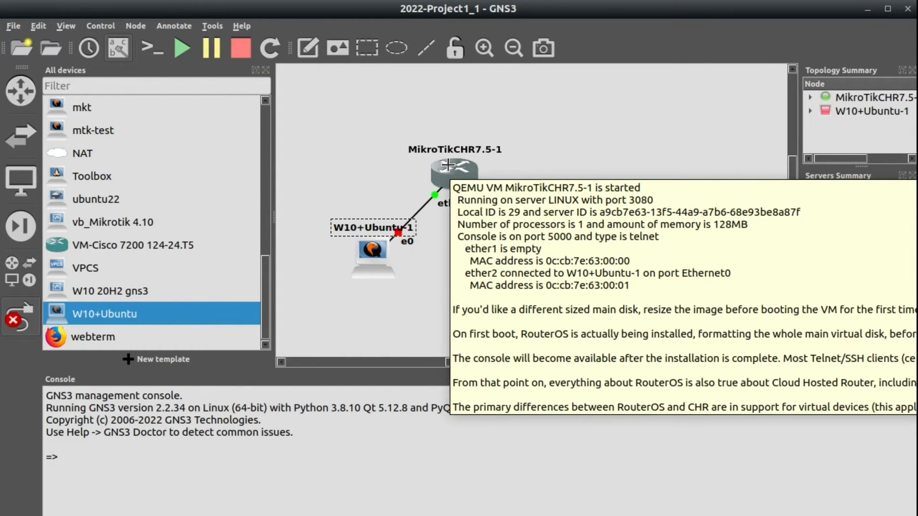
mouse_move(366, 258)
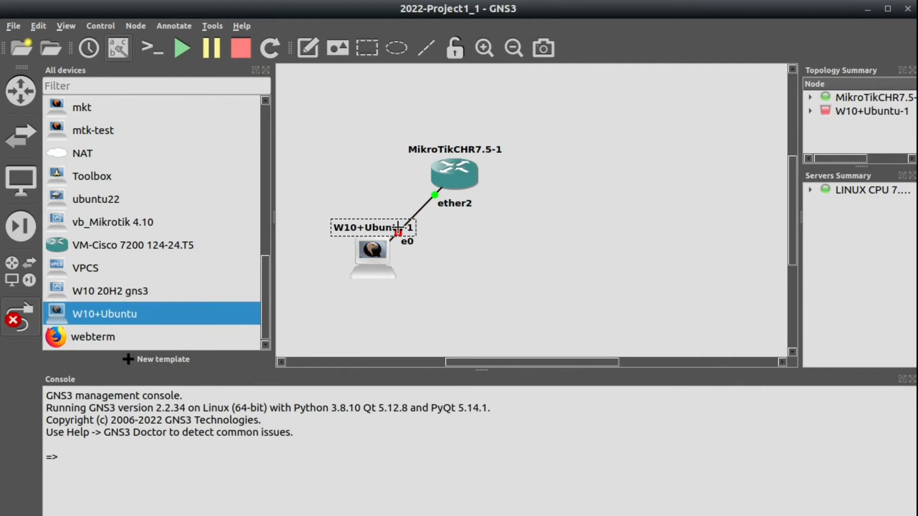
right_click(371, 245)
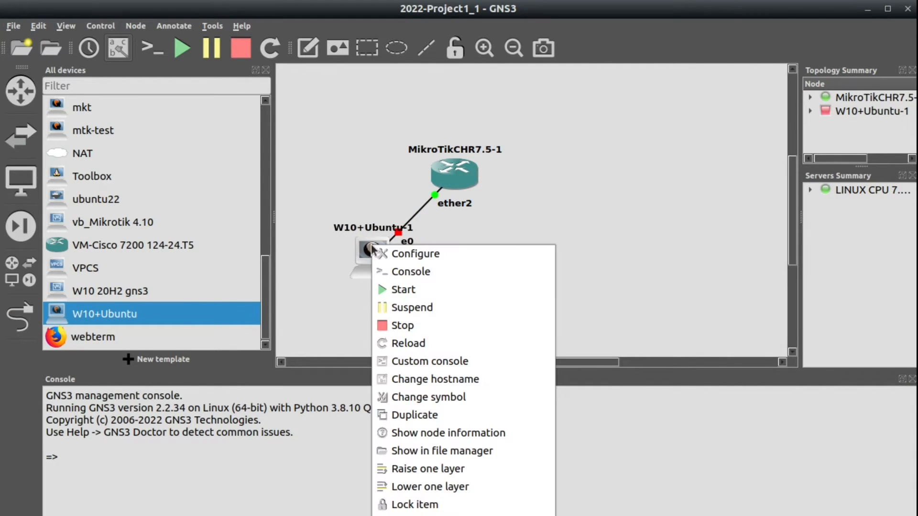
left_click(407, 290)
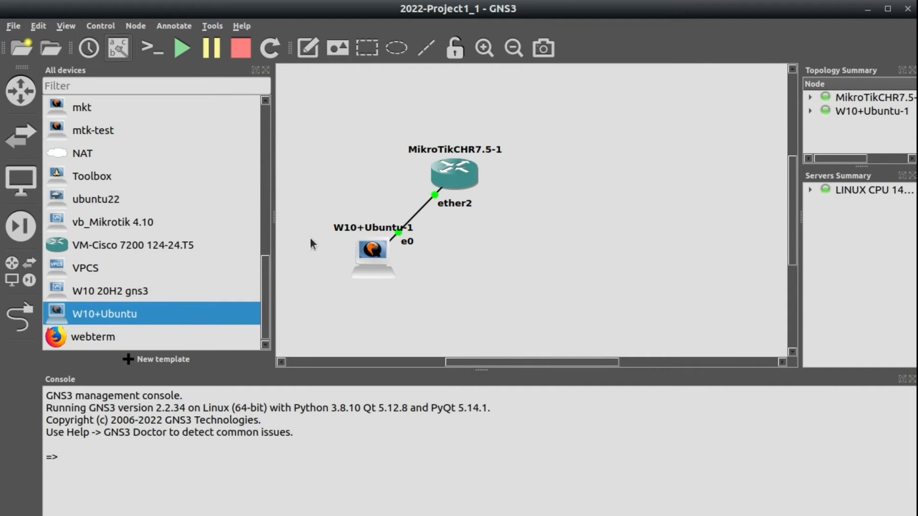
- Open the console of the W10+Ubuntu-1 node and move its VNC window clear of the topology
right_click(357, 248)
left_click(377, 273)
key("Return")
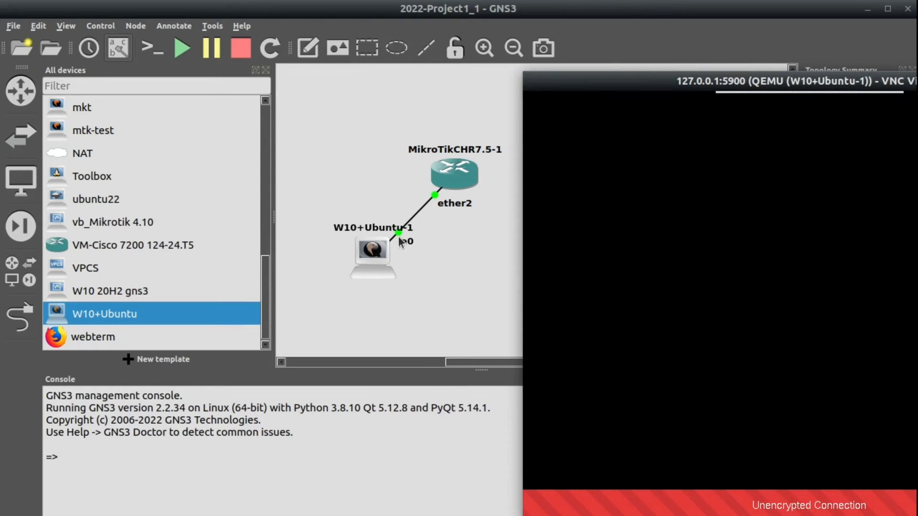
left_click_drag(570, 88, 79, 230)
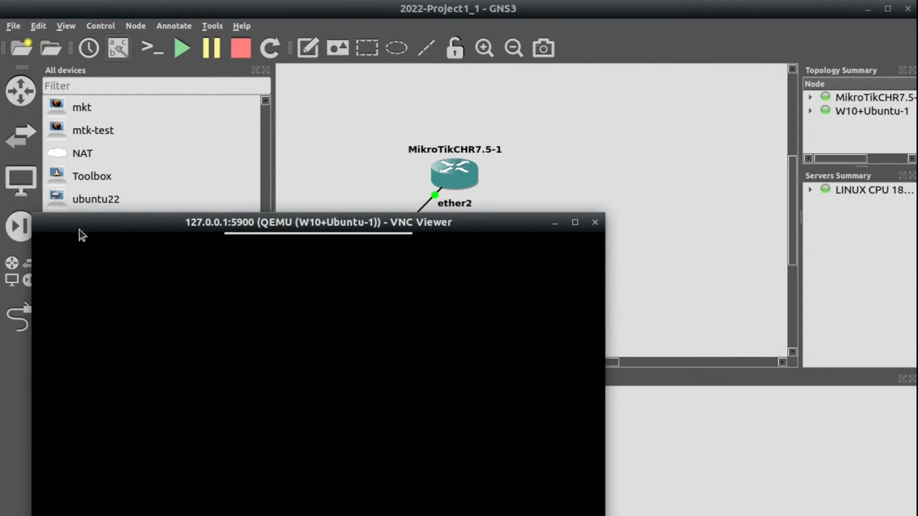
- Open the MikroTikCHR7.5-1 router's console beside the Writer notes and bring up its command prompt
right_click(448, 170)
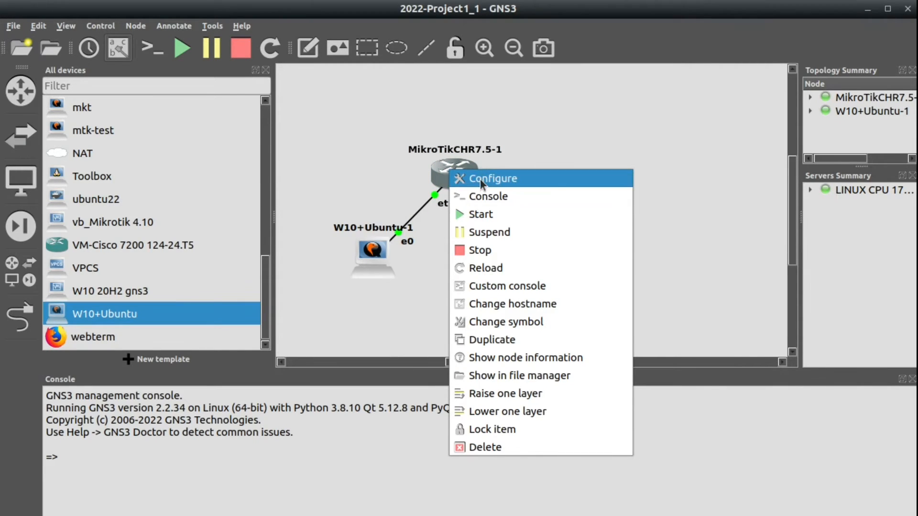
left_click(480, 195)
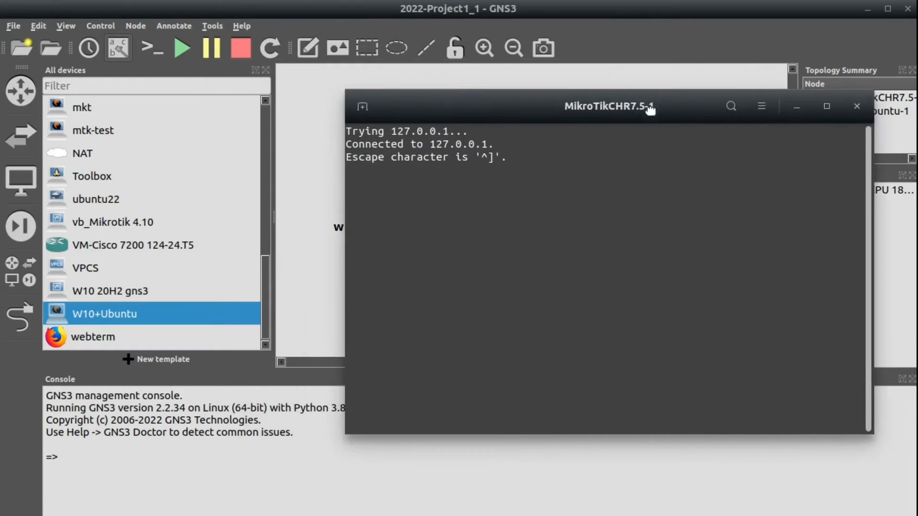
left_click_drag(650, 107, 722, 193)
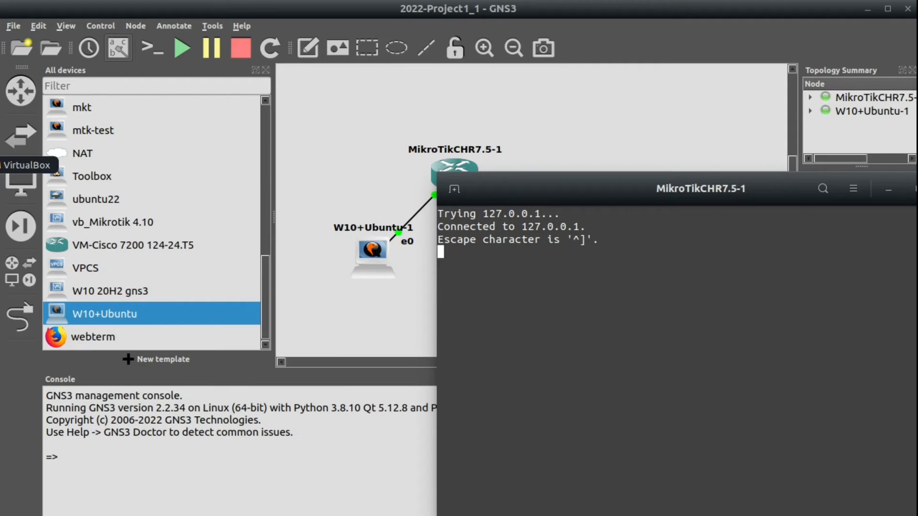
key("alt+Tab")
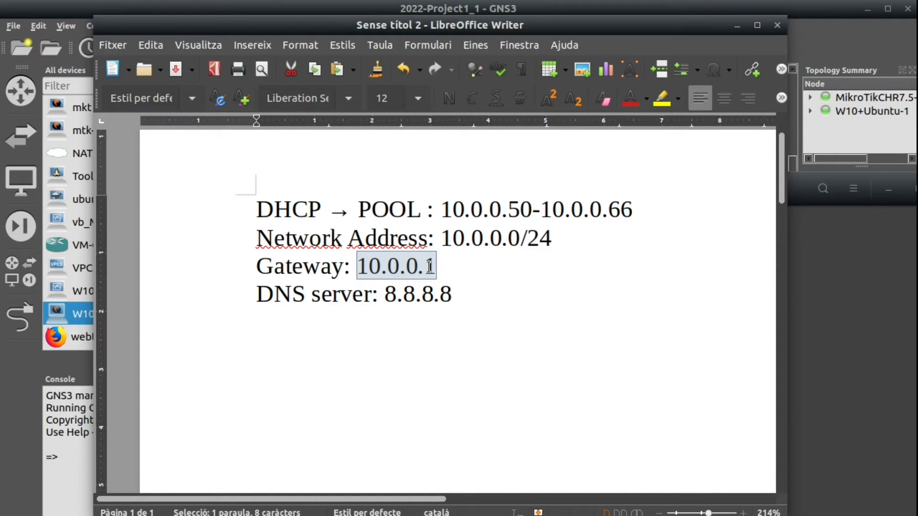
left_click(876, 281)
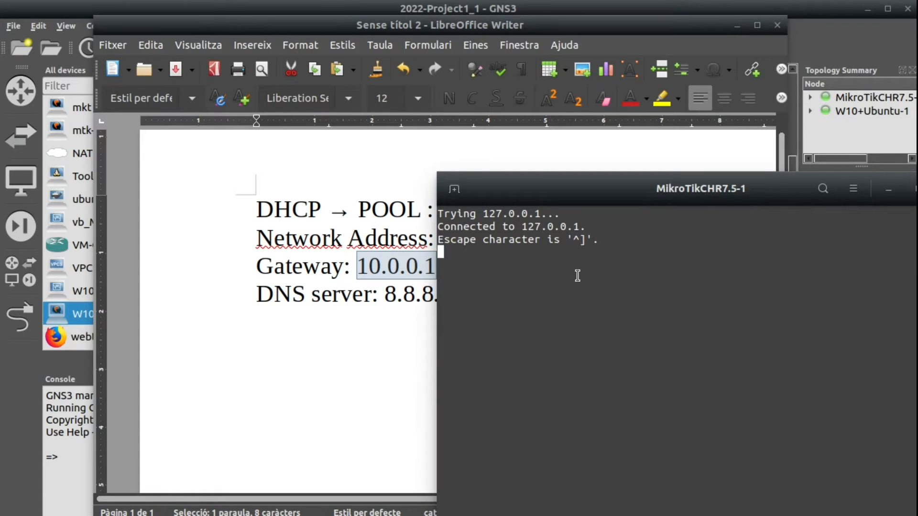
key("Return")
key("Return")
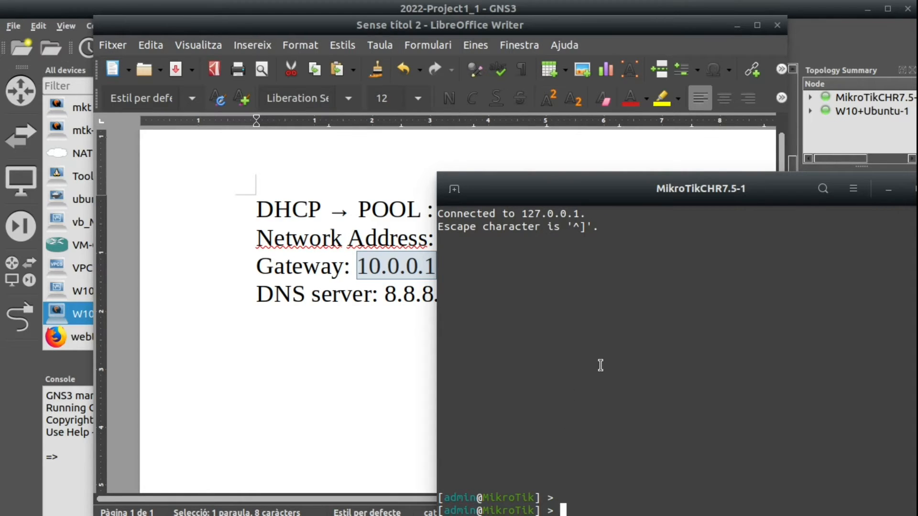
- Enter the /ip/address level of the MikroTik router's command line
type("/ip")
key("Return")
key("Return")
key("Return")
type("address/")
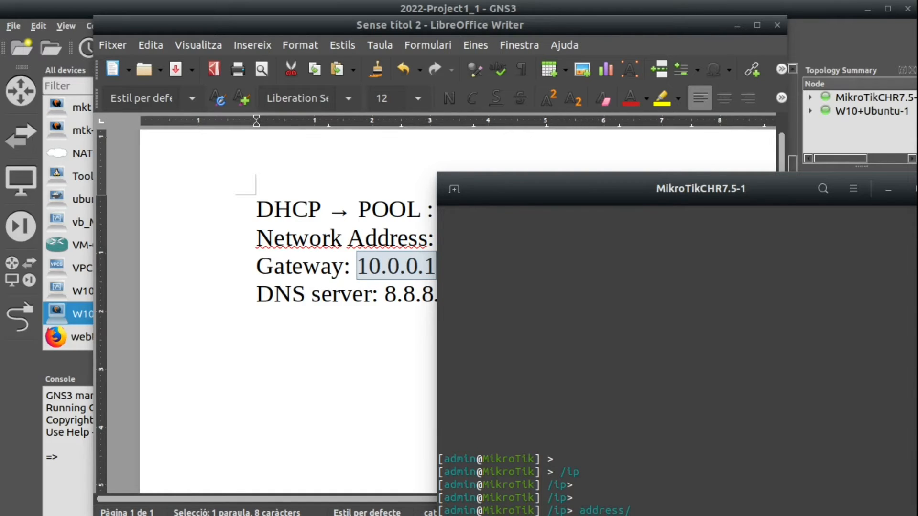
key("Return")
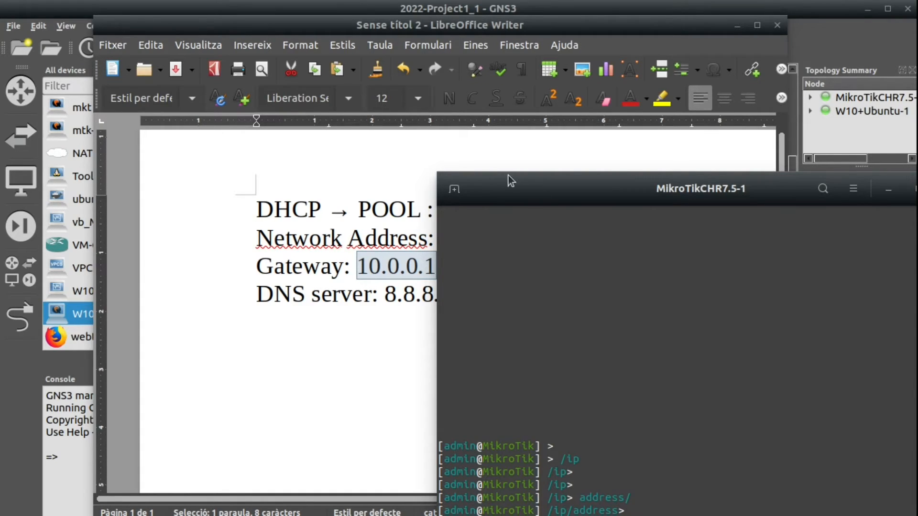
- Assign the address 10.0.0.1/24 to the router's ether2 interface with the add command
left_click_drag(518, 200, 480, 136)
type("add address=")
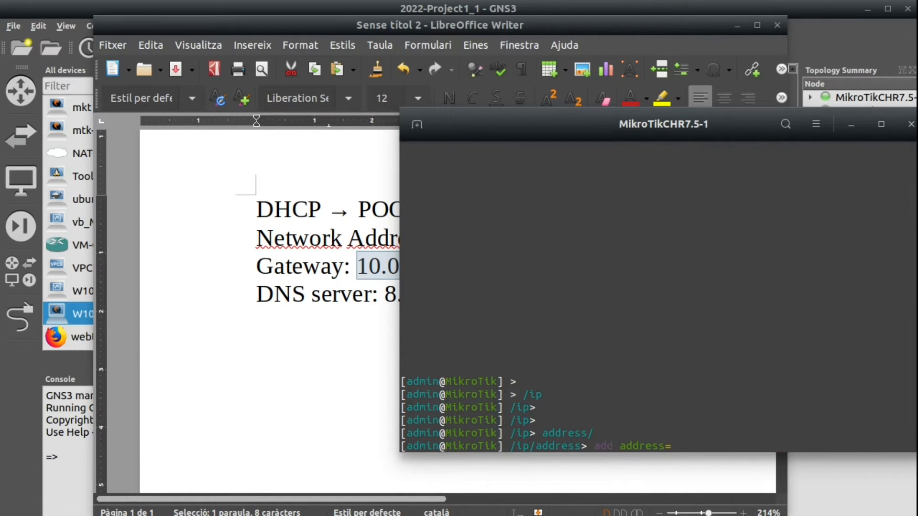
type("10.0")
type(".0.1")
type("/24")
type(" ind")
key("BackSpace")
key("Tab")
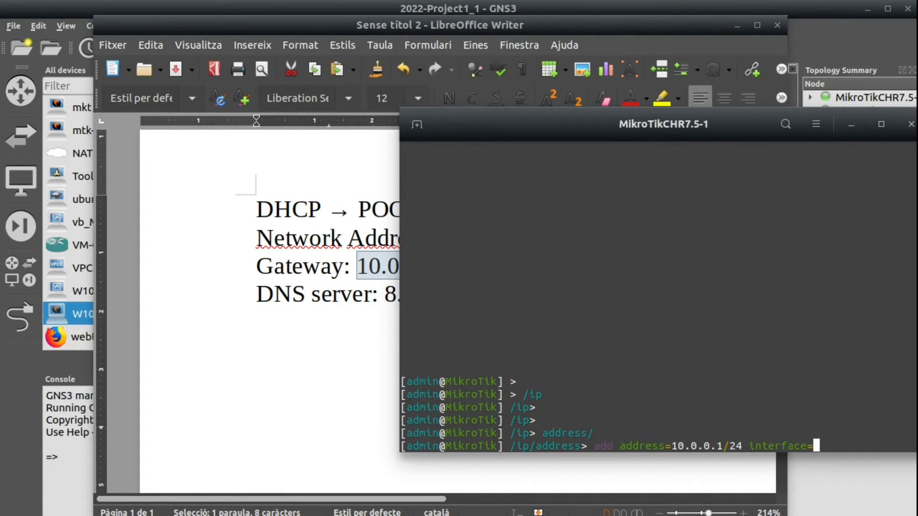
type("et")
key("Tab")
type("2")
key("Return")
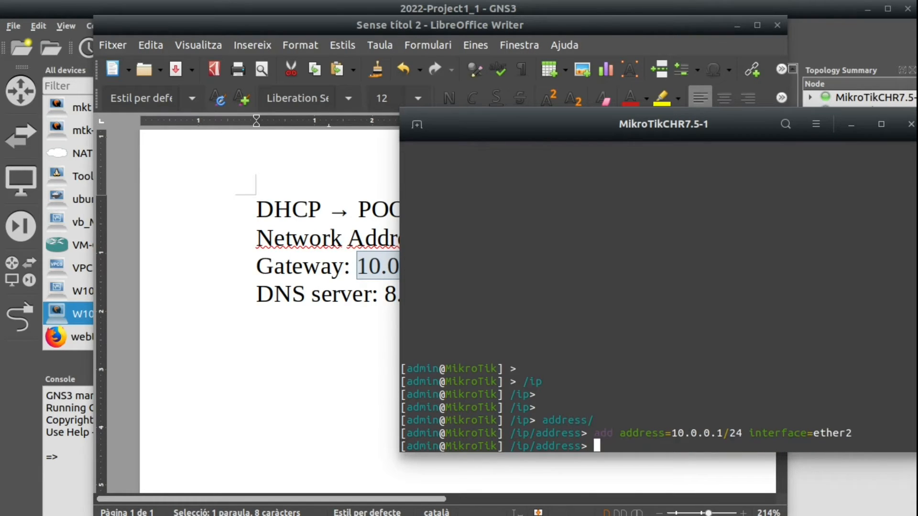
- Print the router's IP address list and highlight the ether2 entry
type("print")
key("Return")
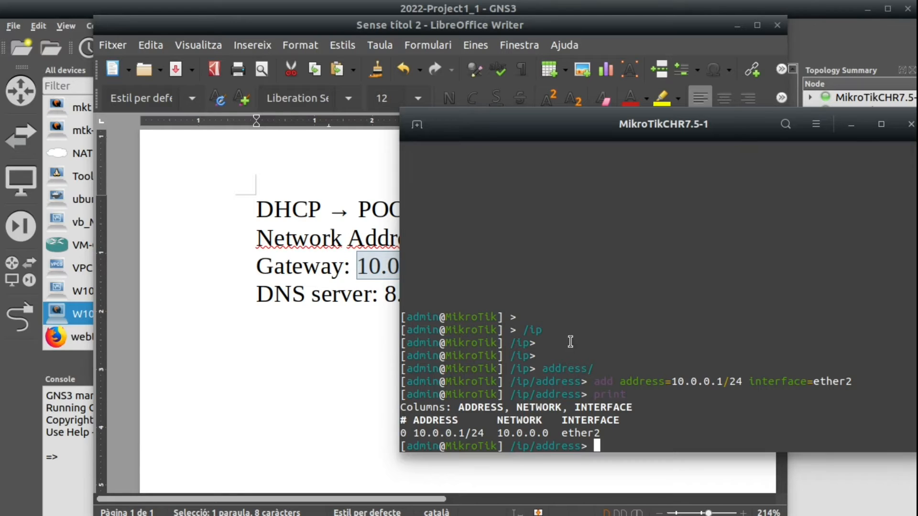
left_click_drag(414, 434, 598, 433)
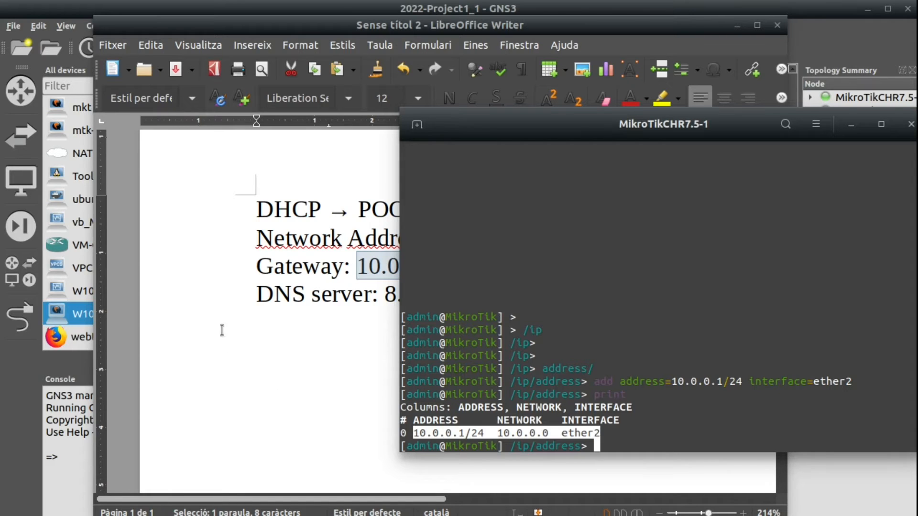
- Return to the GNS3 topology and examine the W10+Ubuntu-1 node and the MikroTik router
left_click(22, 480)
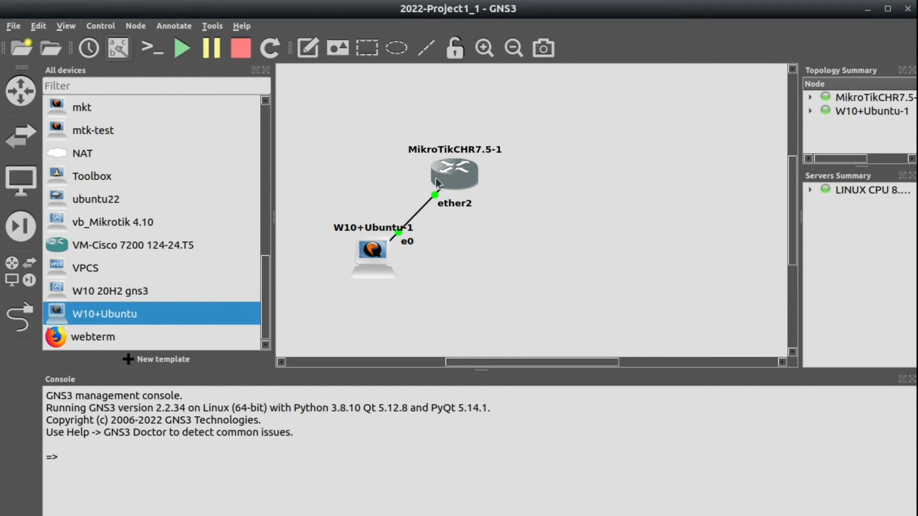
mouse_move(369, 257)
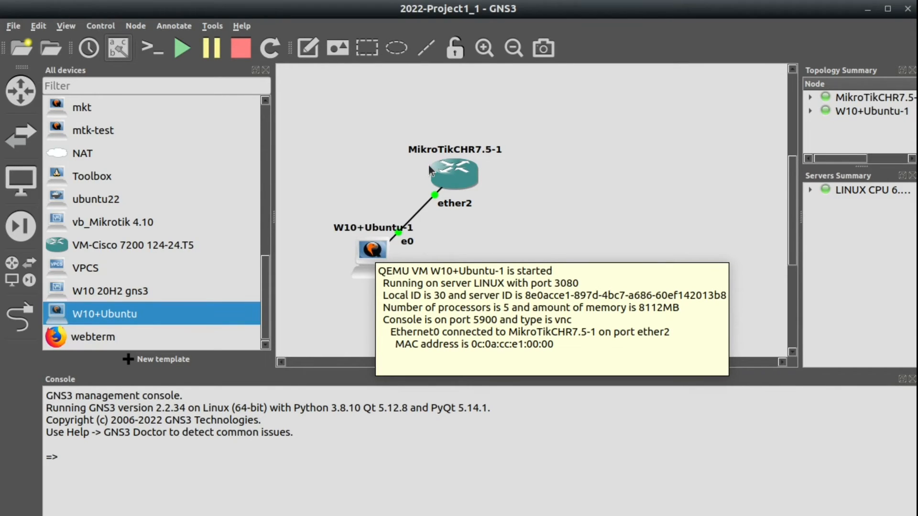
mouse_move(453, 169)
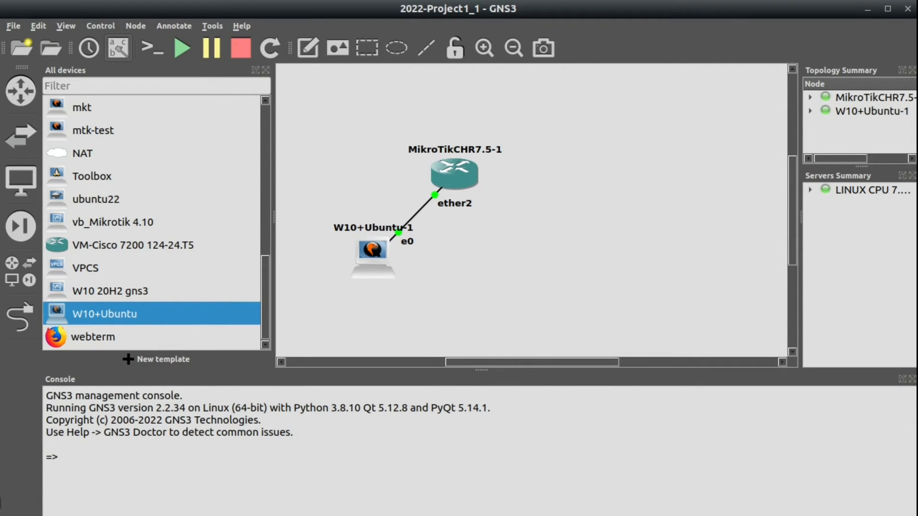
- Switch to the Ubuntu client's VNC window, bring it fully into view and open the wired network settings
left_click(2, 468)
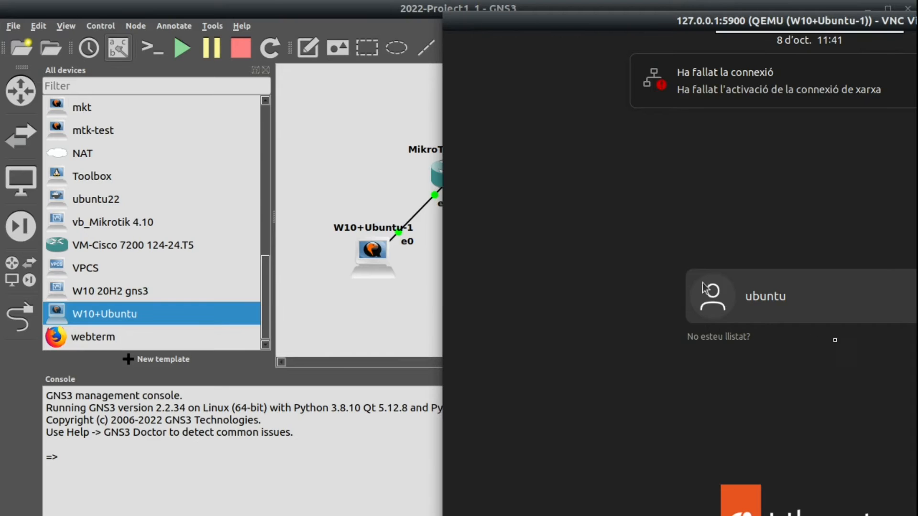
left_click_drag(822, 22, 493, 12)
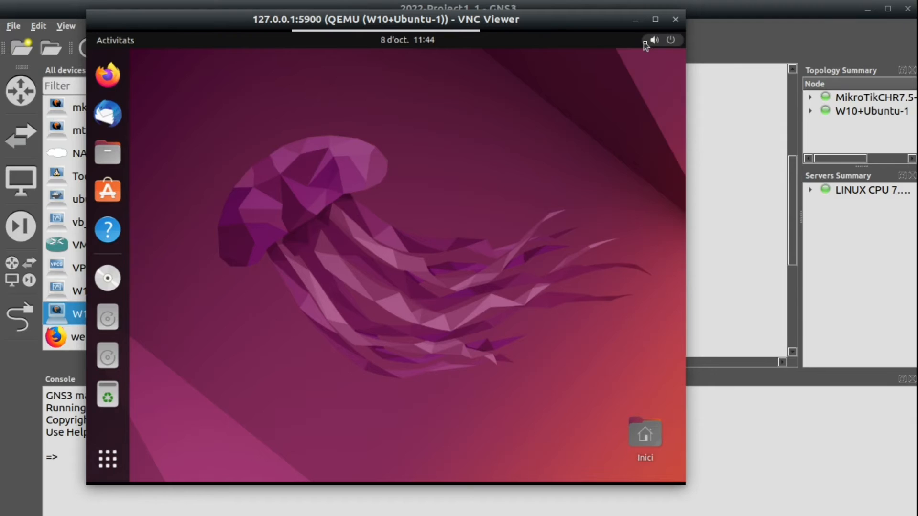
left_click(647, 41)
left_click(609, 98)
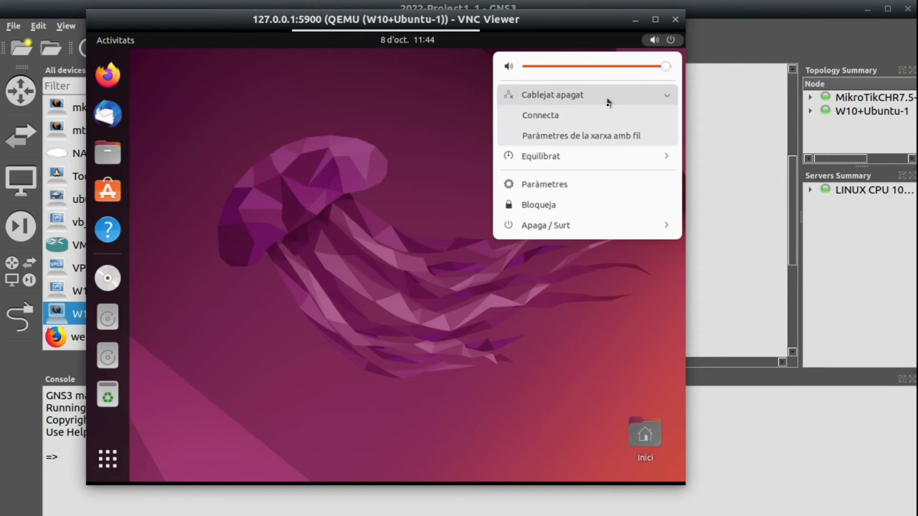
left_click(607, 138)
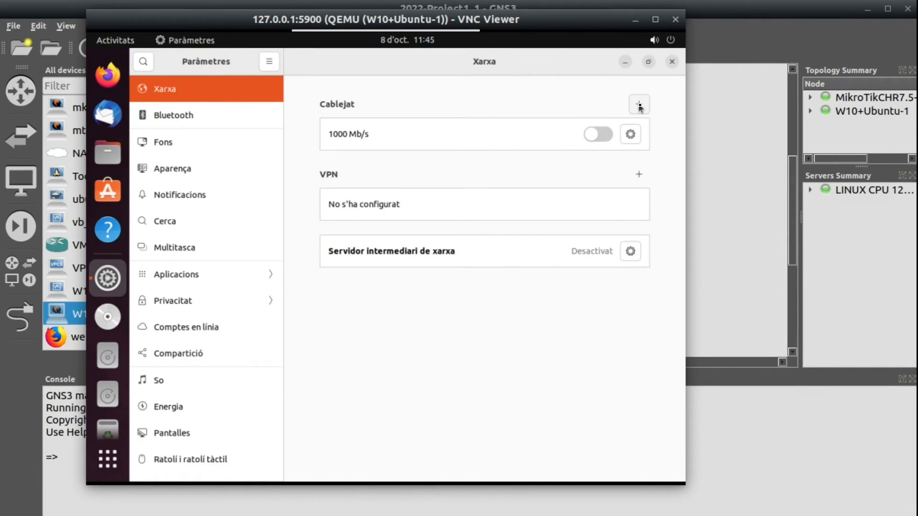
- Create a new wired connection profile and replace its default name with "Manua"
left_click(638, 105)
left_click_drag(382, 229, 276, 223)
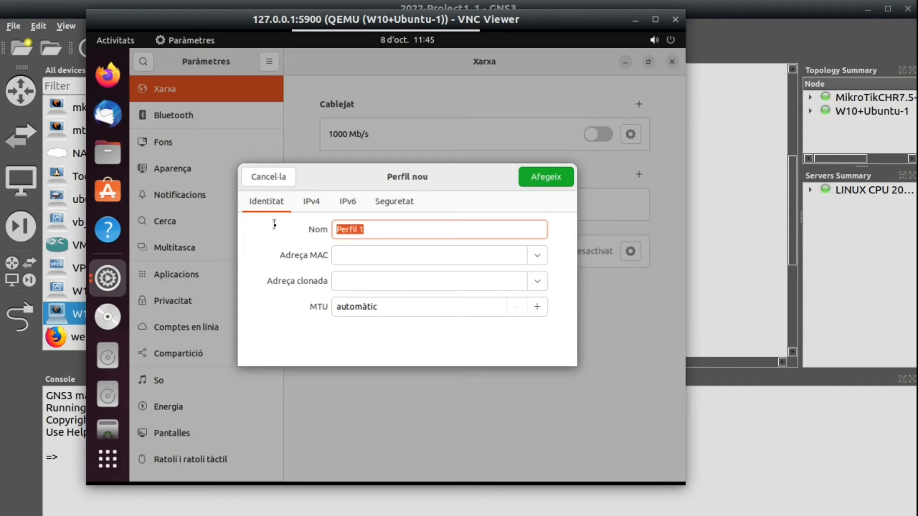
type("Manu")
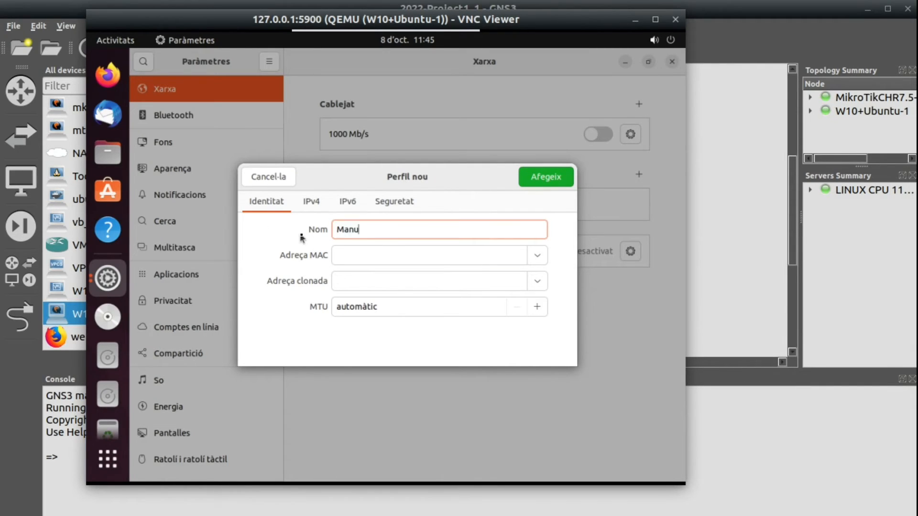
key("Tab")
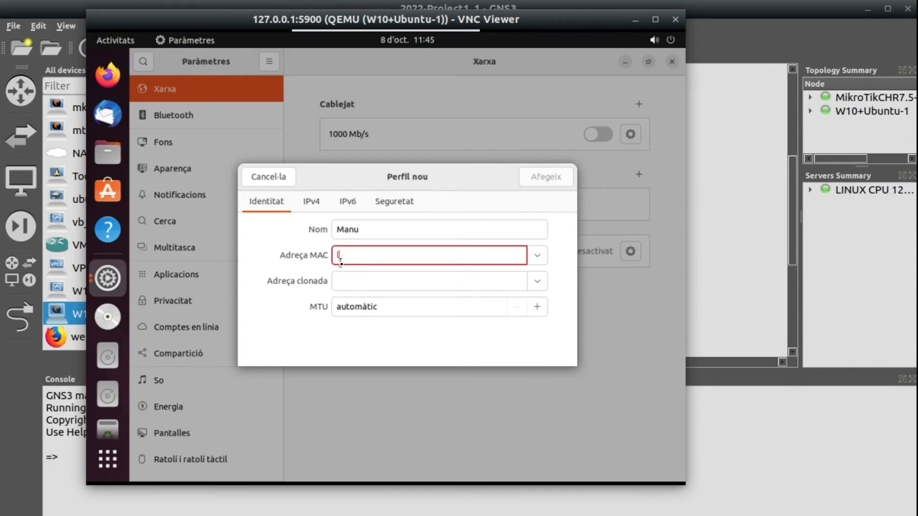
left_click(365, 230)
type("a")
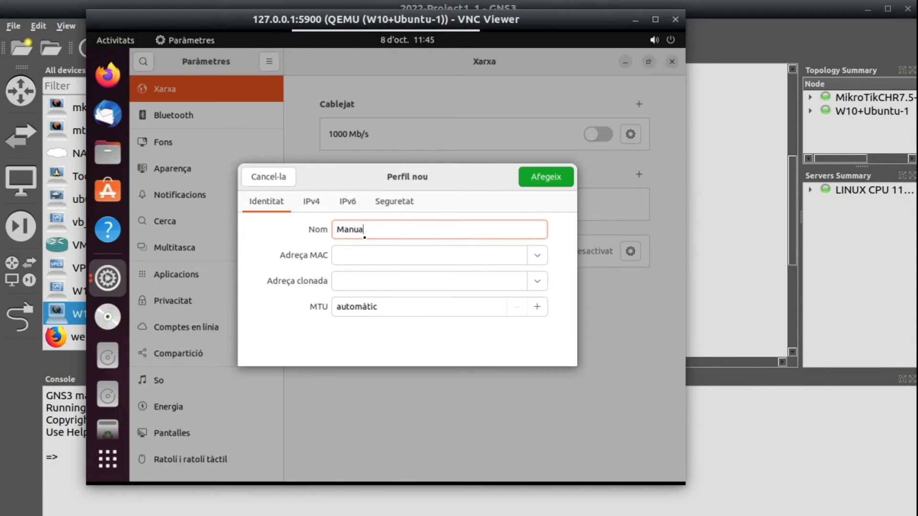
- Set the new profile's IPv4 method to Manual
left_click(310, 203)
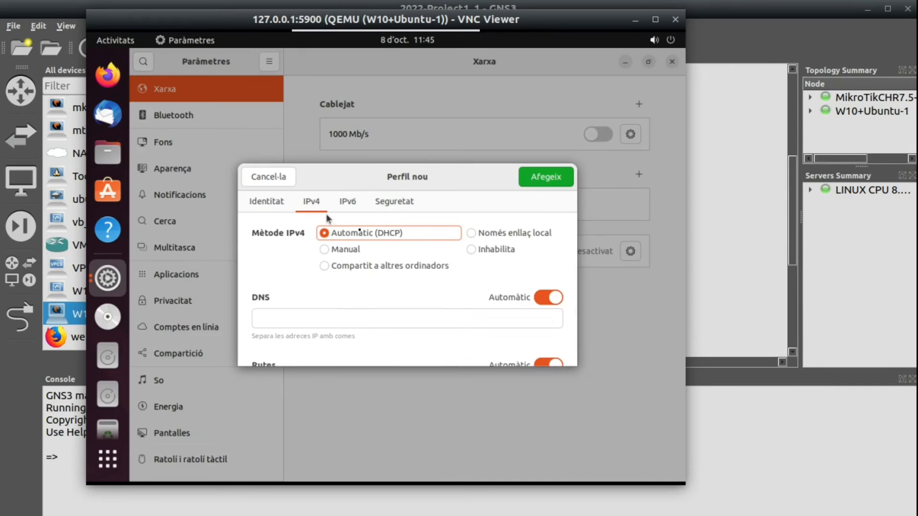
left_click(340, 252)
left_click(295, 325)
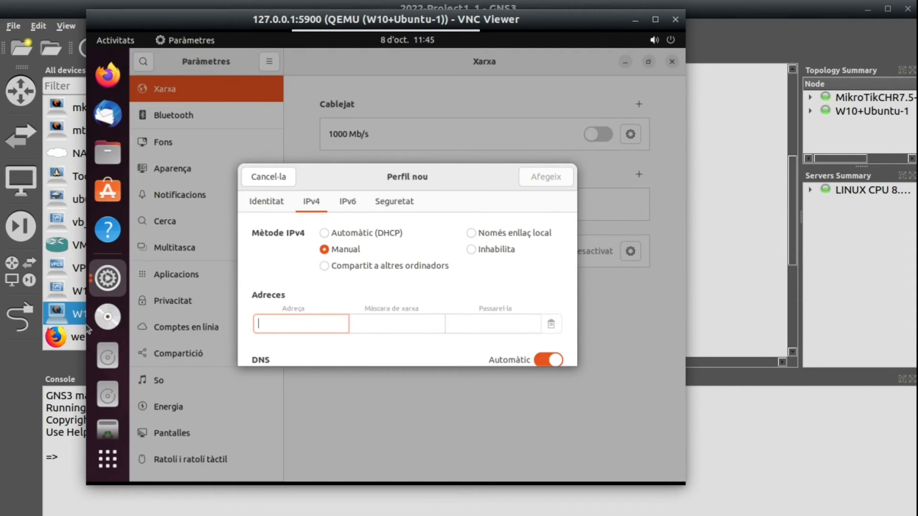
- Check the network address in the LibreOffice Writer addressing notes and return to the Ubuntu client's new connection profile
key("alt+Tab")
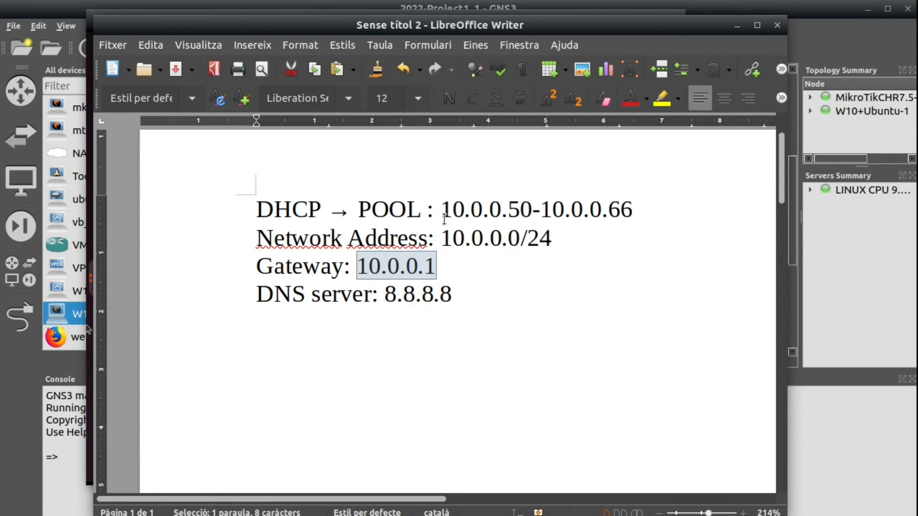
left_click_drag(441, 238, 560, 238)
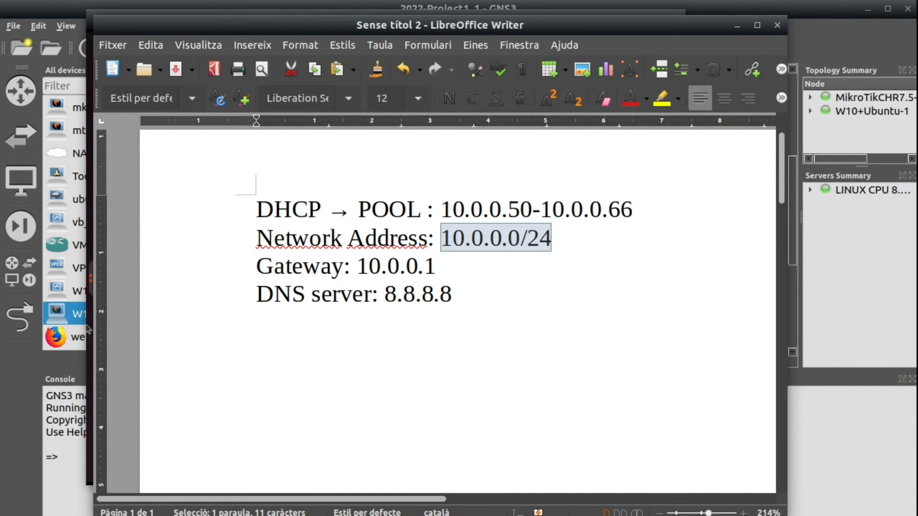
key("alt+Tab")
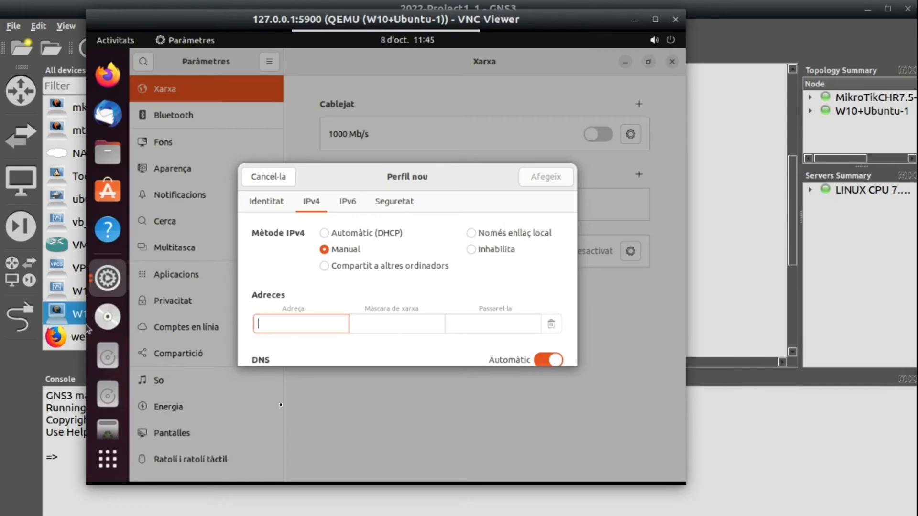
- Set the profile's address to 10.0.0.2, netmask to 24 and gateway to 10.0.0.1, and add the profile
type("10.0.0.")
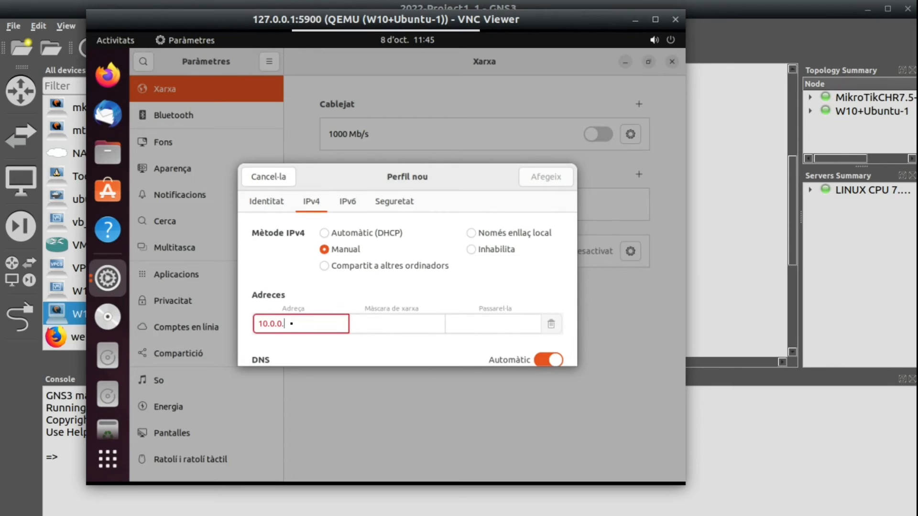
type("2")
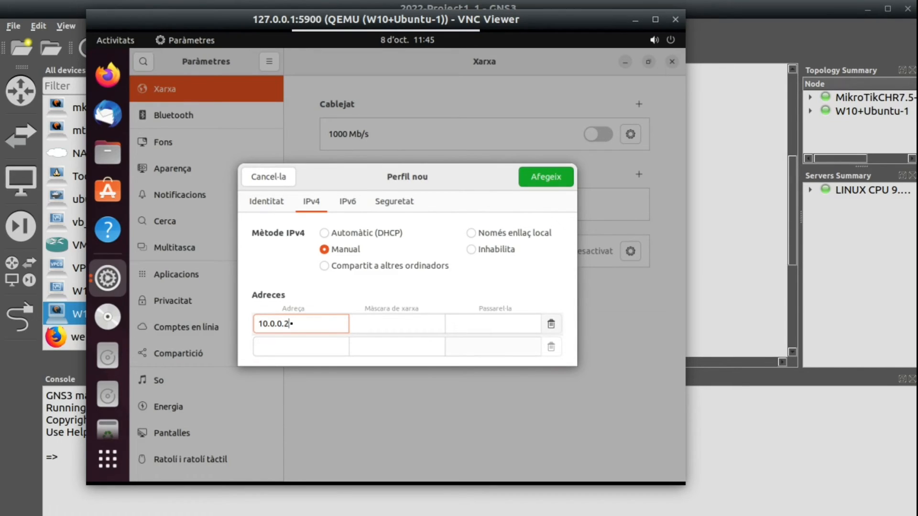
key("Tab")
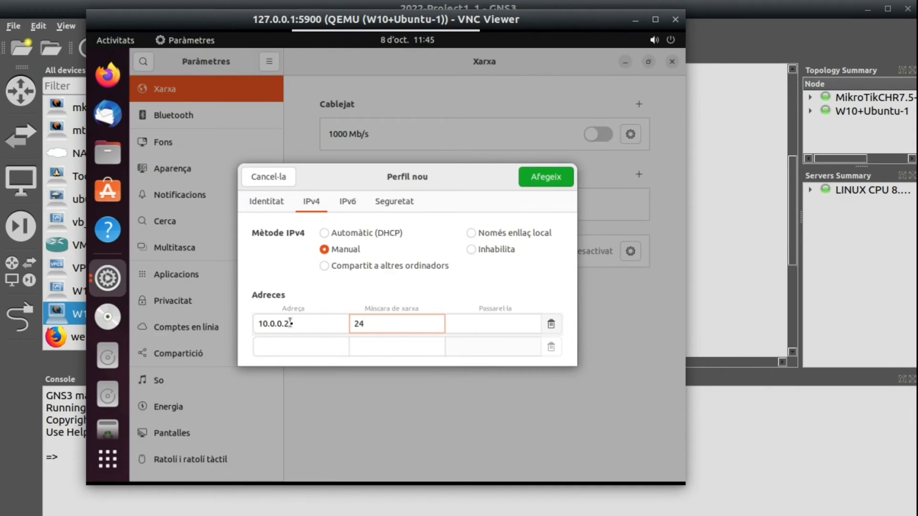
type("24")
left_click(493, 323)
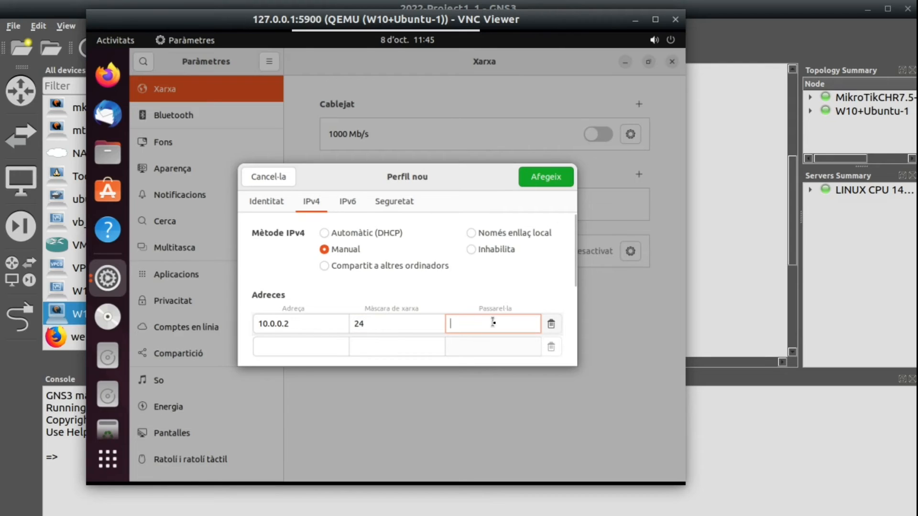
type("10.0.0.1")
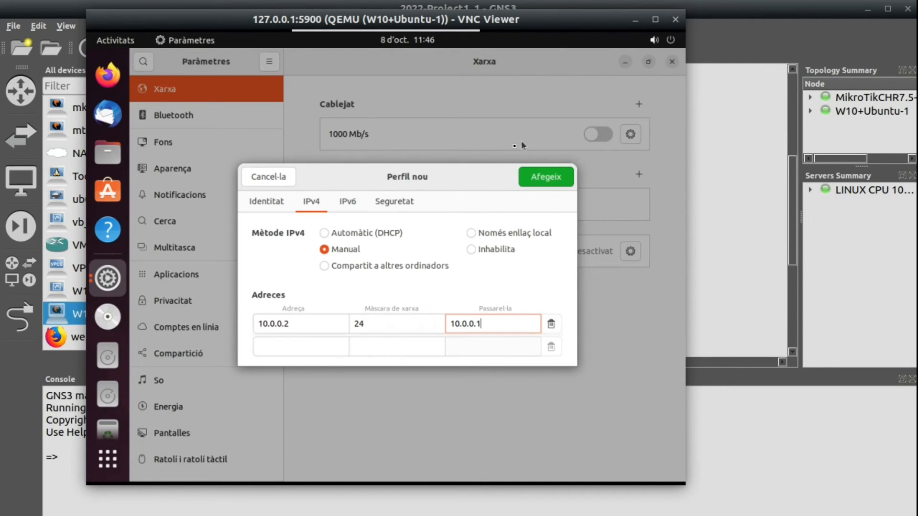
left_click(548, 182)
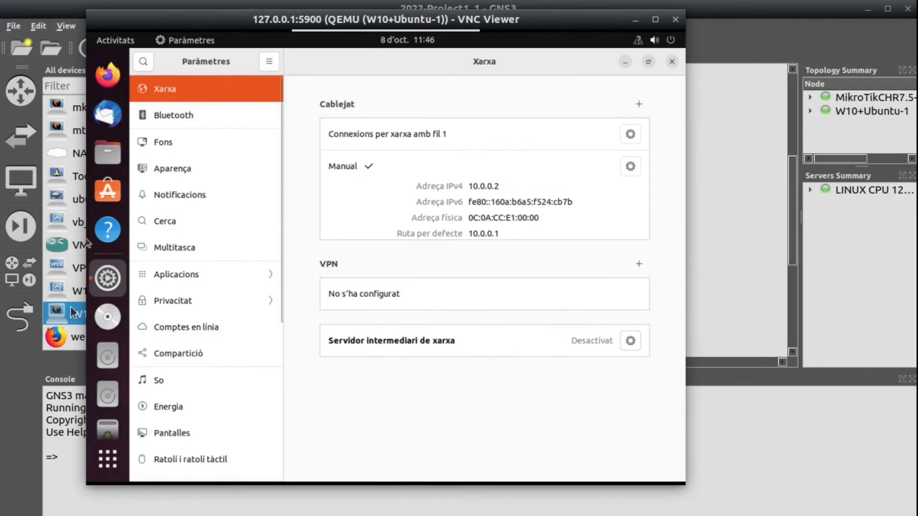
- Open a terminal on the Ubuntu client and run "ip a" to check the IPv4 address of ens3
left_click(108, 459)
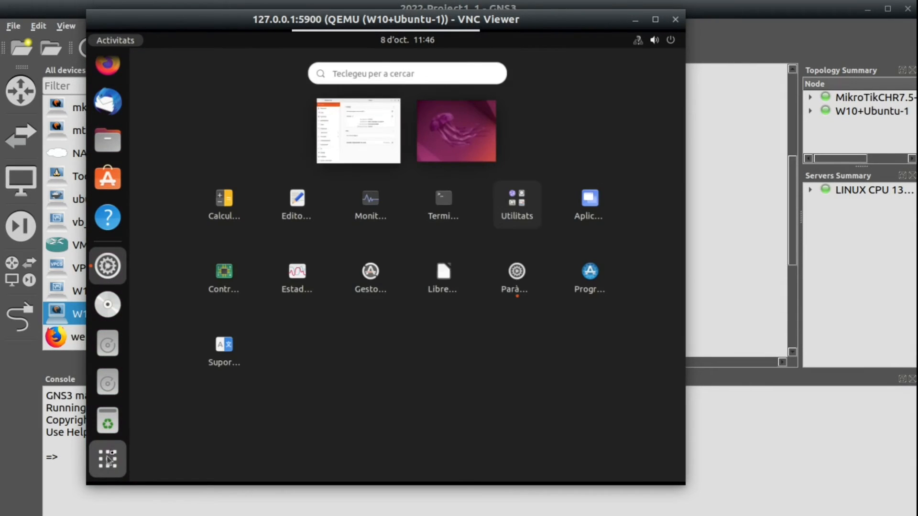
left_click(443, 201)
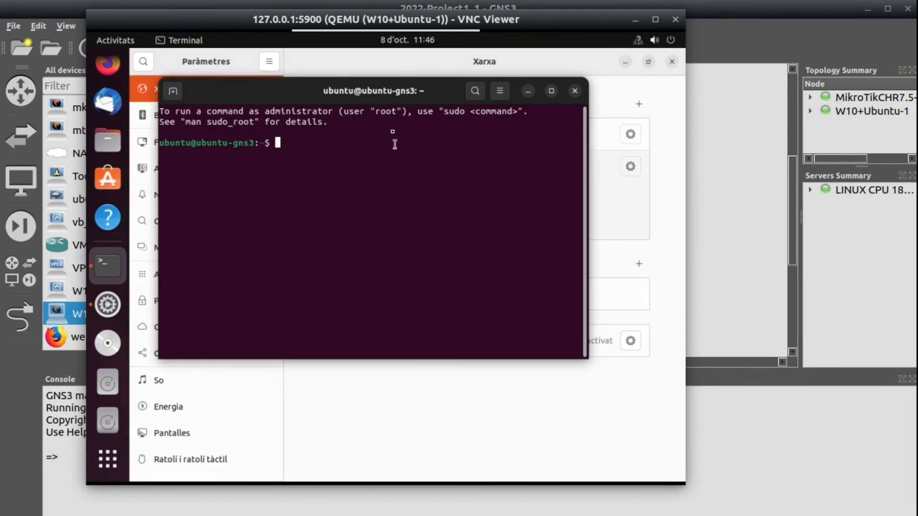
type("ip a")
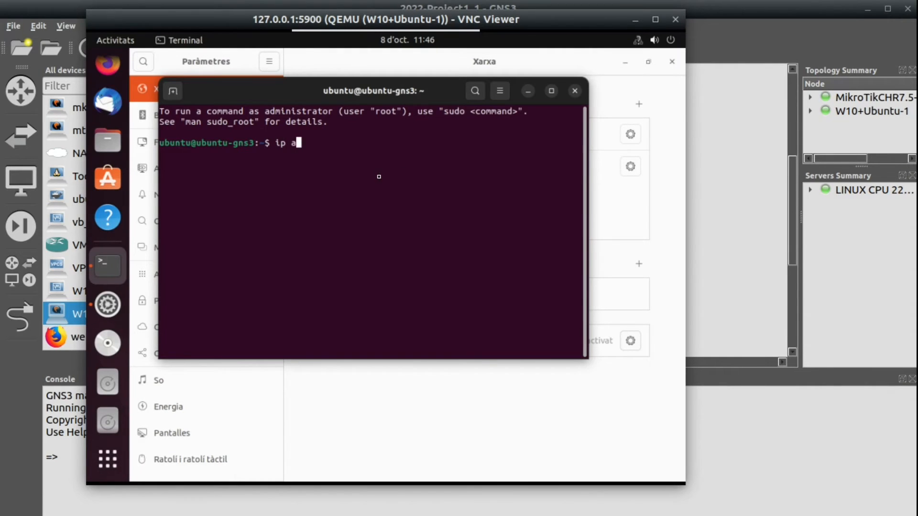
key("Return")
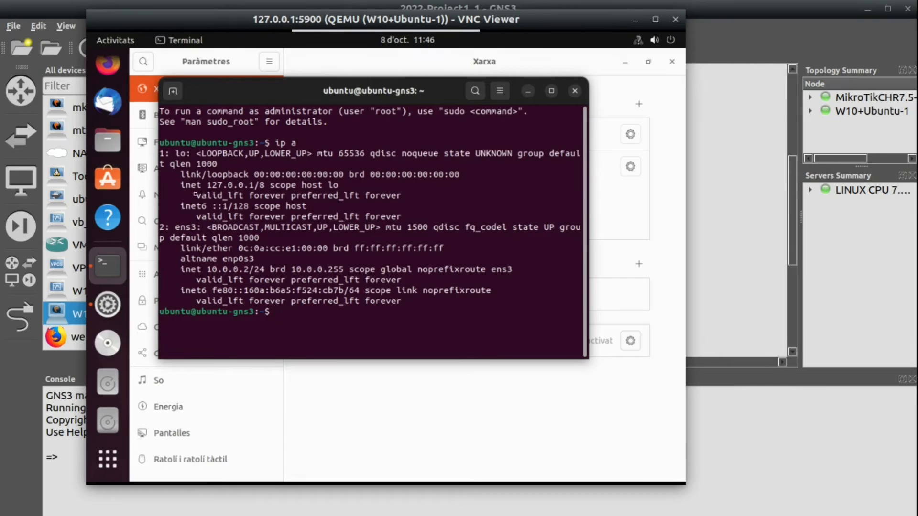
left_click_drag(196, 271, 280, 271)
- Ping the router at 10.0.0.1 from the Ubuntu terminal, stop the ping and review the output
left_click(306, 314)
type("ping 10.0.0.1")
key("Return")
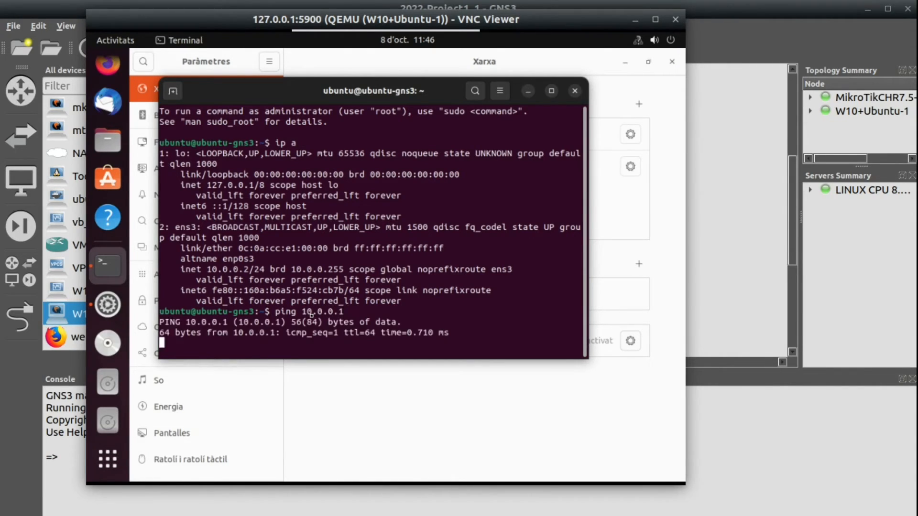
key("ctrl+c")
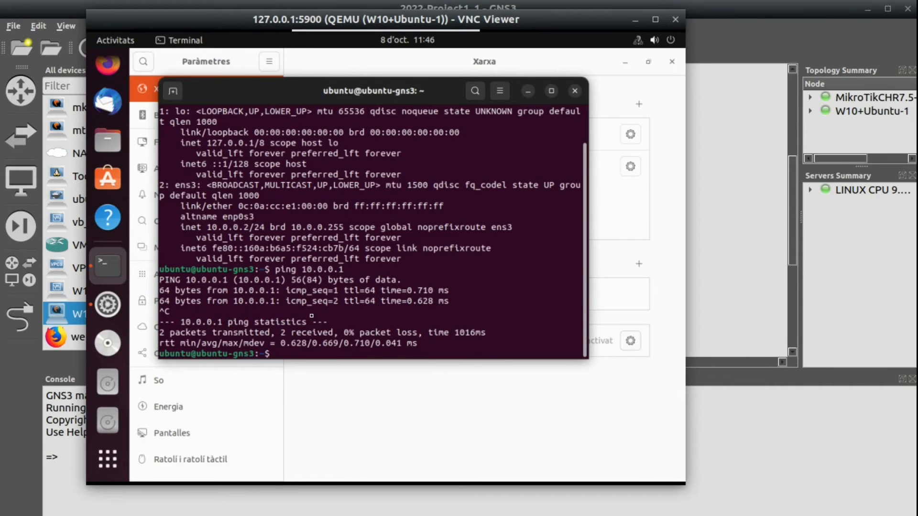
scroll(311, 316, "up", 2)
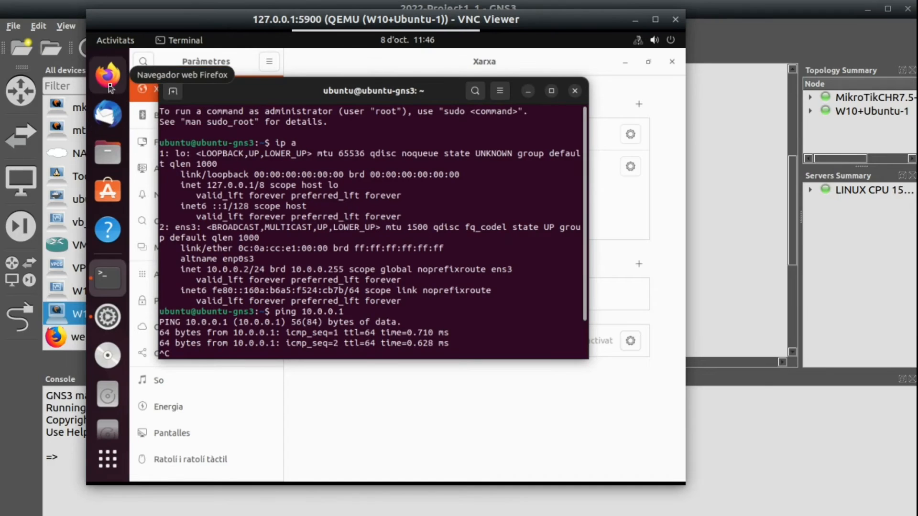
- Launch Firefox on the Ubuntu client and open the router's web page at 10.0.0.1
left_click(109, 81)
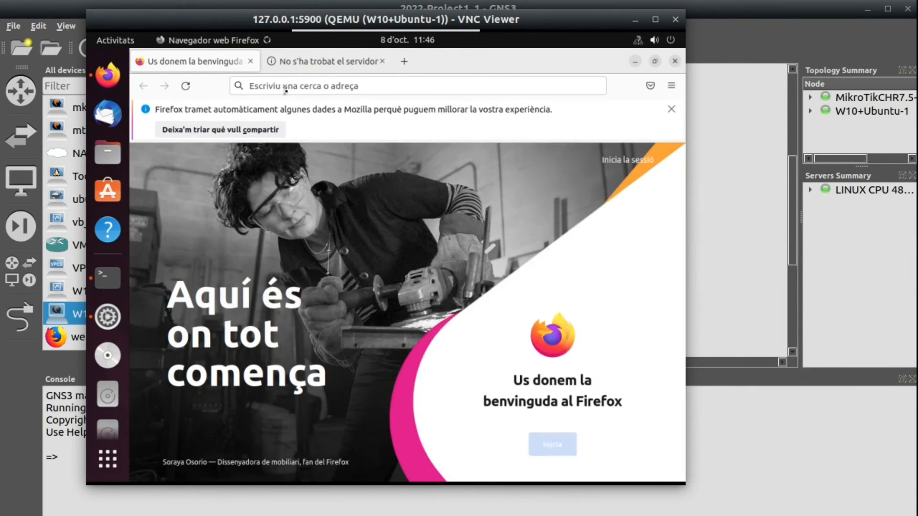
left_click(286, 86)
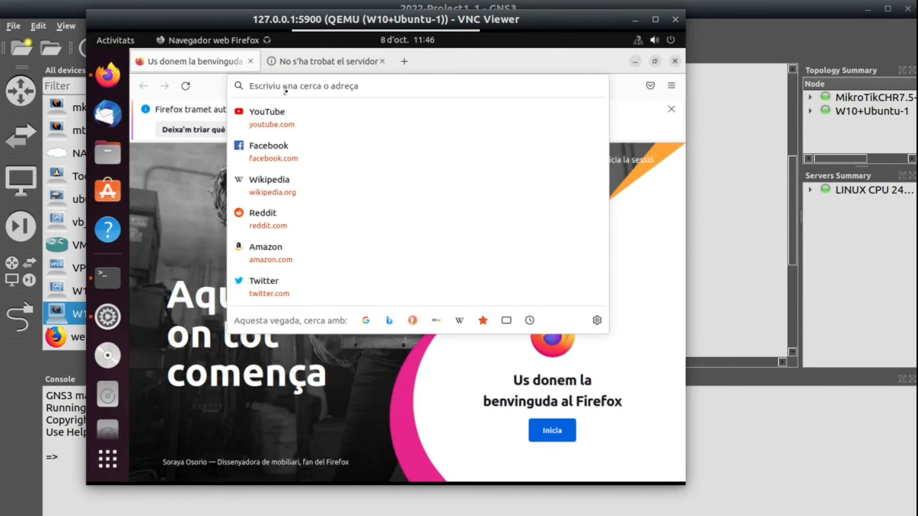
type("10.0.")
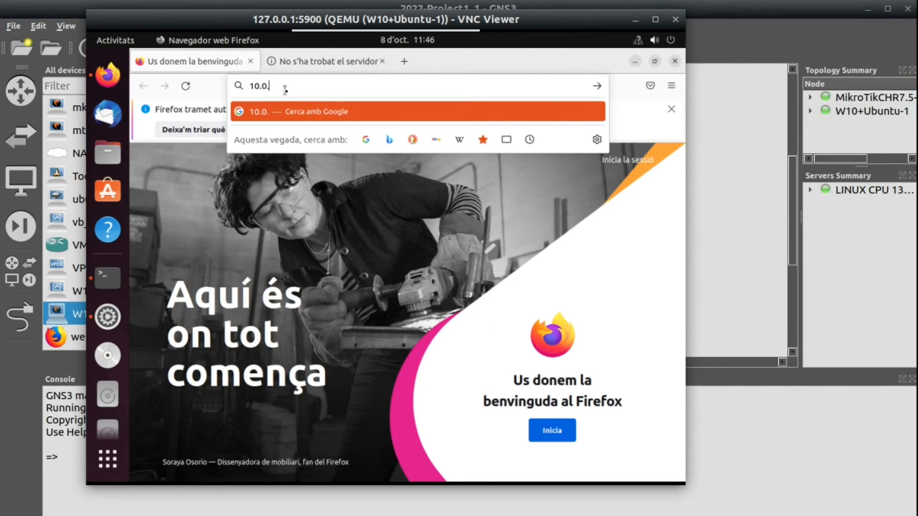
type("0.1")
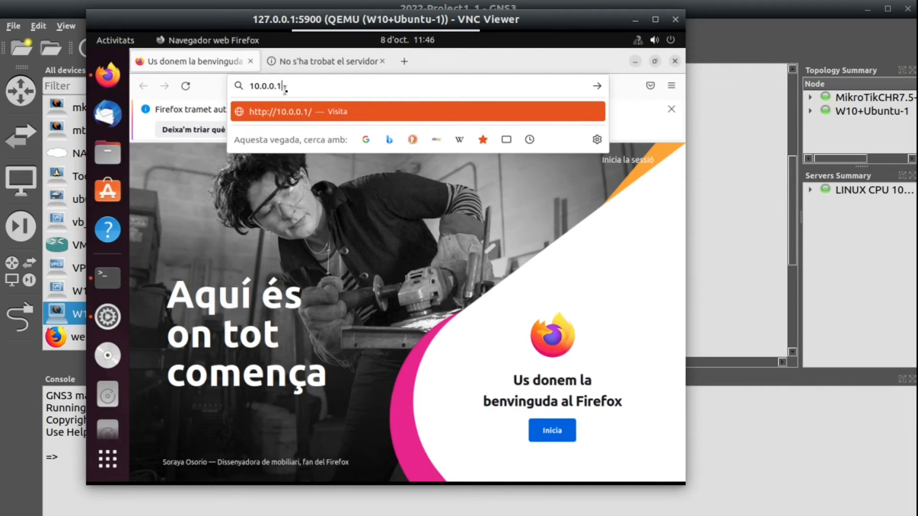
key("Return")
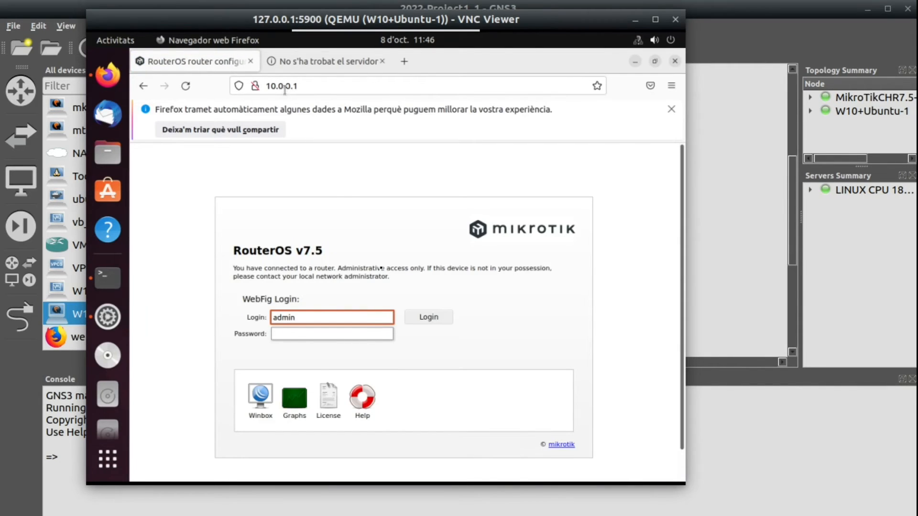
- Log in to the RouterOS web interface with the account password and decline saving the login in Firefox
left_click(359, 333)
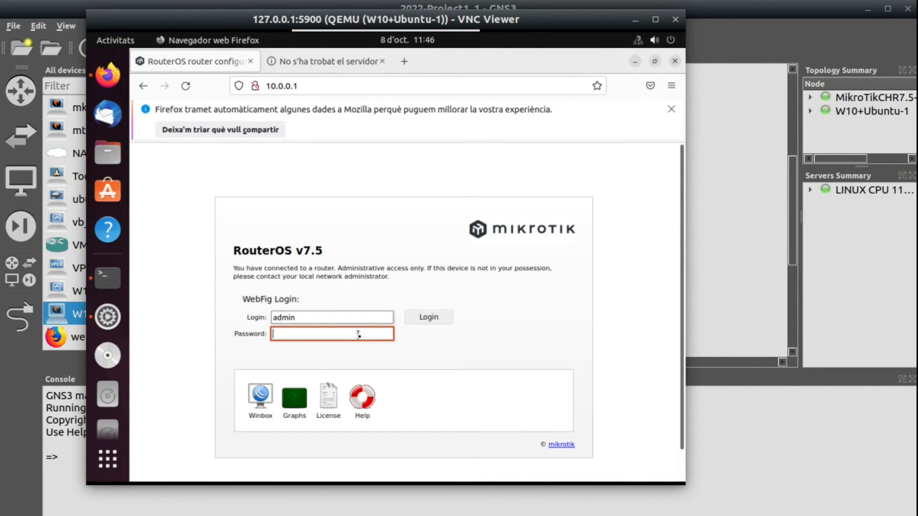
type("admin")
key("Return")
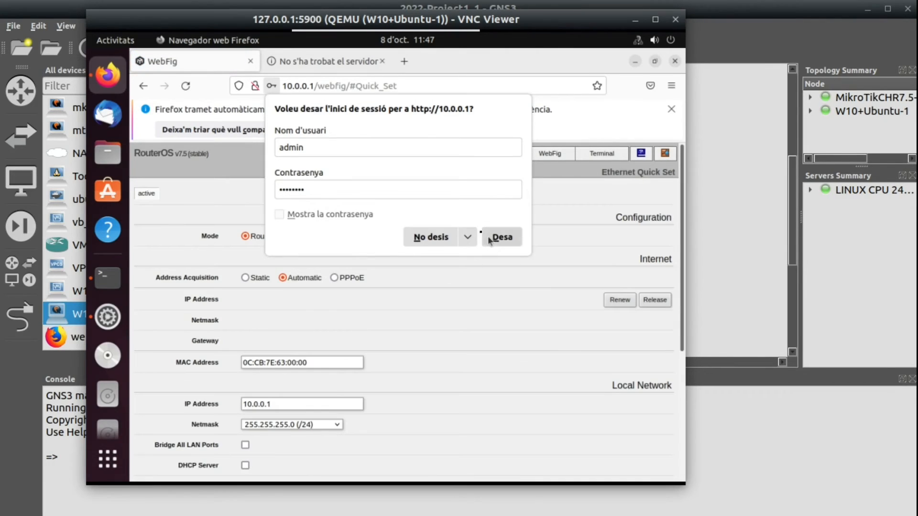
left_click(431, 237)
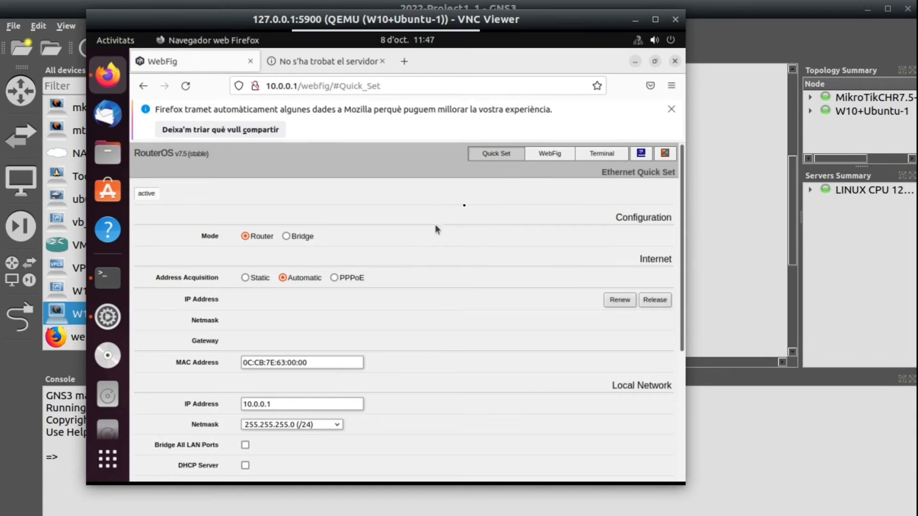
- Switch from Quick Set to the full WebFig configuration view and dismiss Firefox's data-sharing notice
left_click(546, 156)
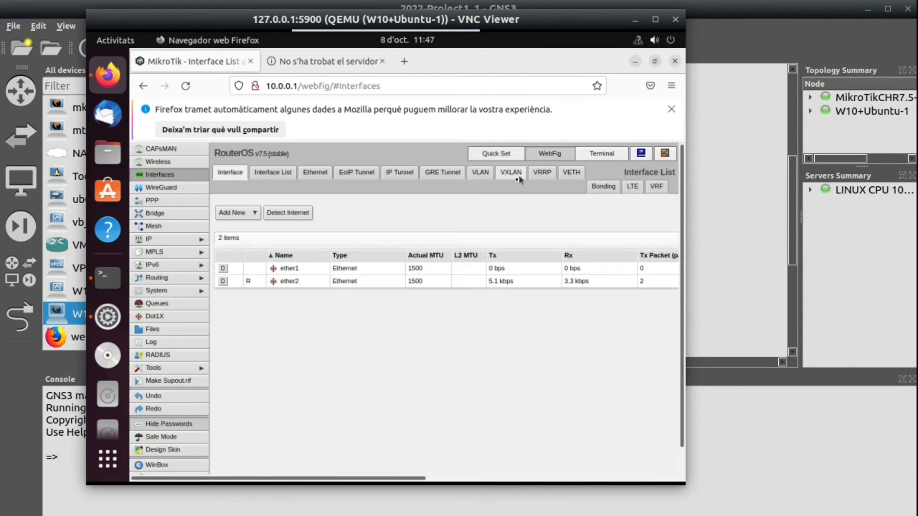
left_click(671, 110)
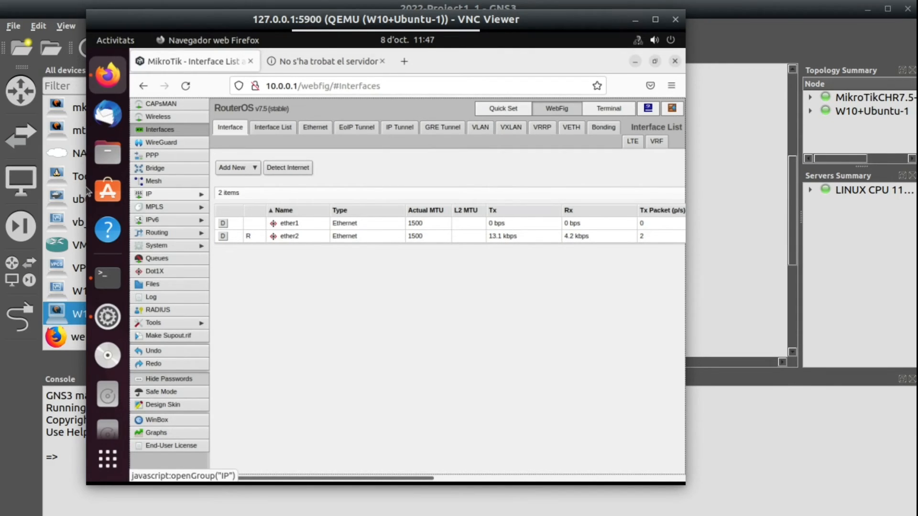
- Check the DHCP pool range in the Writer addressing notes and return to the Ubuntu client's WebFig page
key("alt+Tab")
double_click(368, 210)
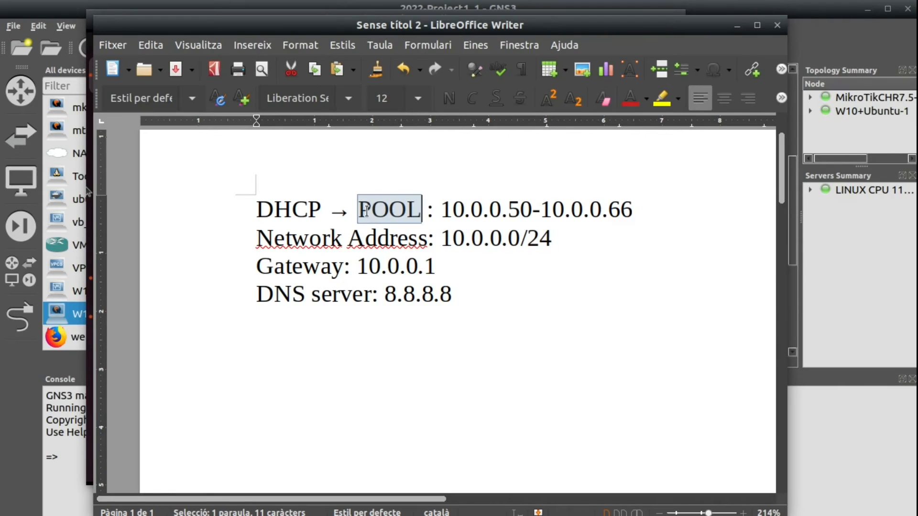
left_click(371, 210)
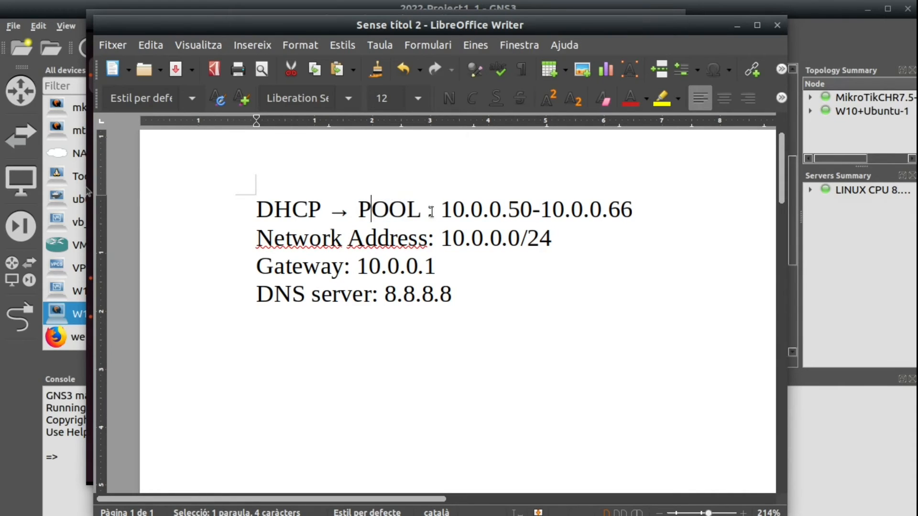
left_click_drag(439, 210, 552, 210)
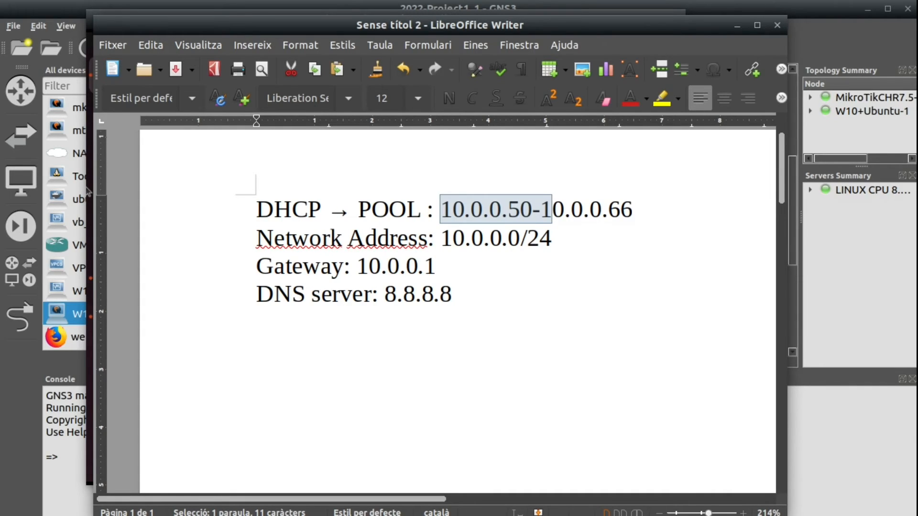
left_click(88, 192)
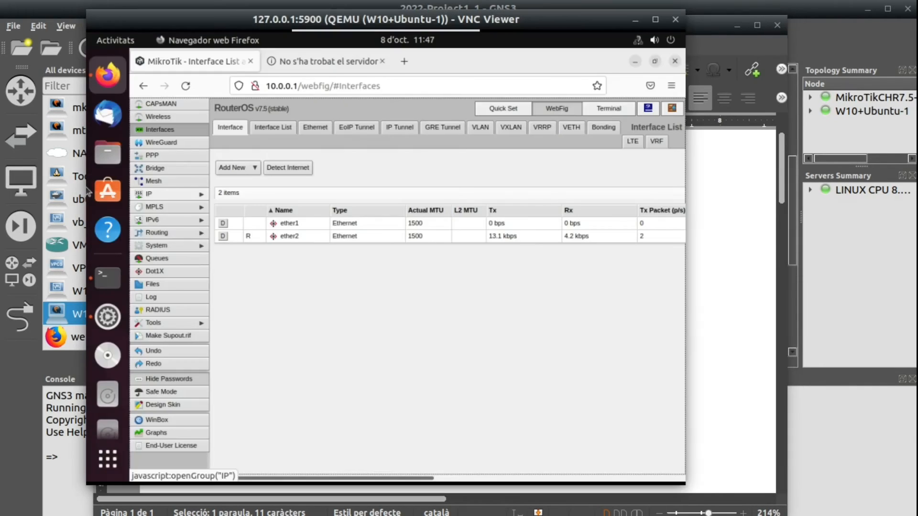
- Create a new IP pool on the router and name it DHCP-sample
left_click(157, 195)
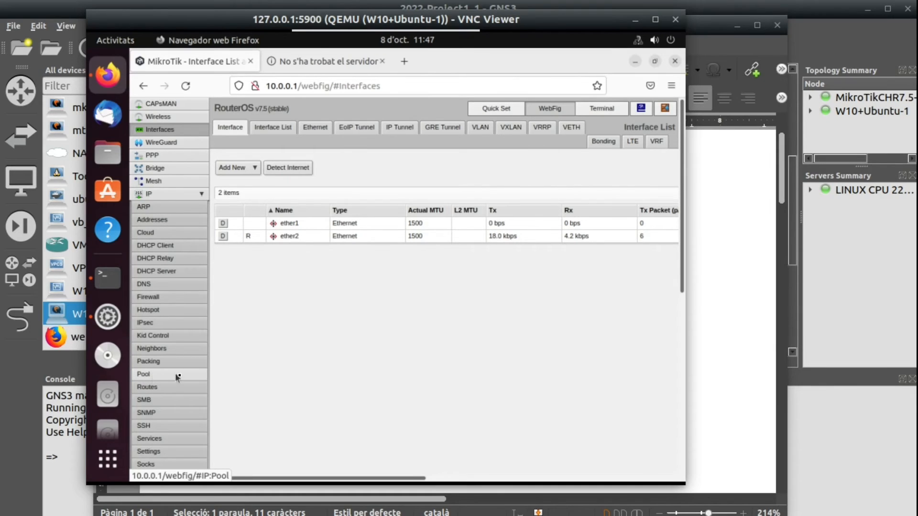
left_click(151, 377)
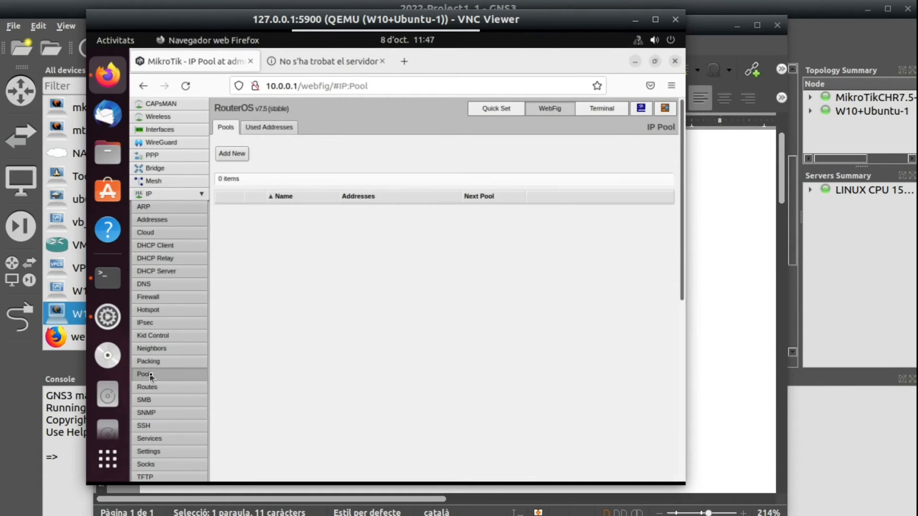
left_click(232, 154)
left_click(348, 183)
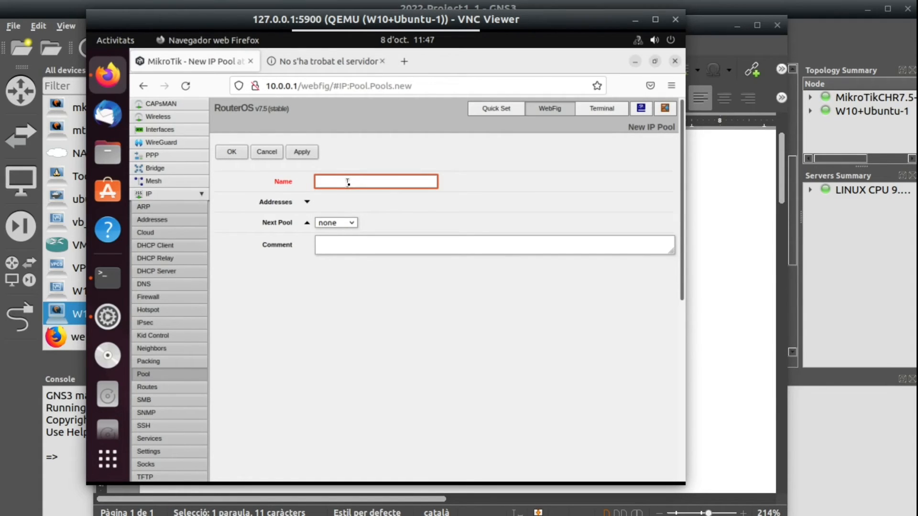
type("DHCP-sample")
- Set the DHCP-sample pool's address range to 10.0.0.50-10.0.0.66 and save the pool
left_click(307, 202)
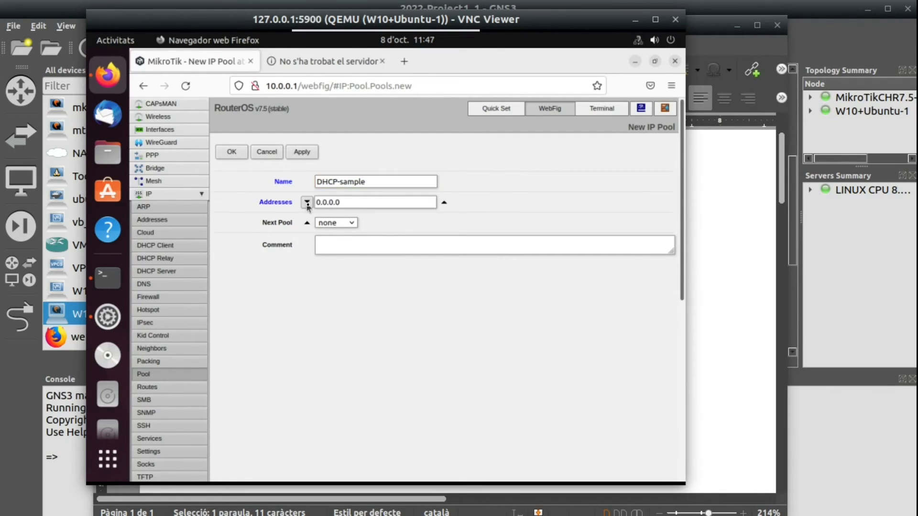
left_click_drag(357, 204, 297, 201)
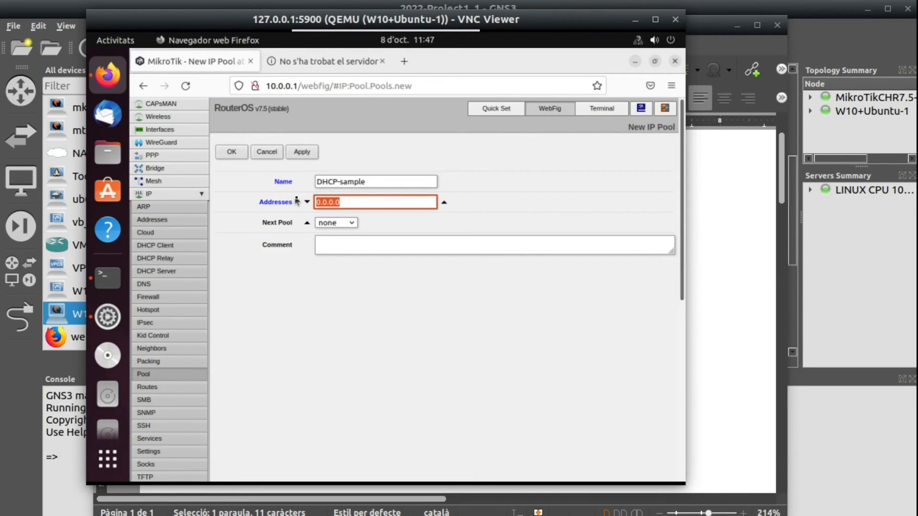
type("10.0.0.50-")
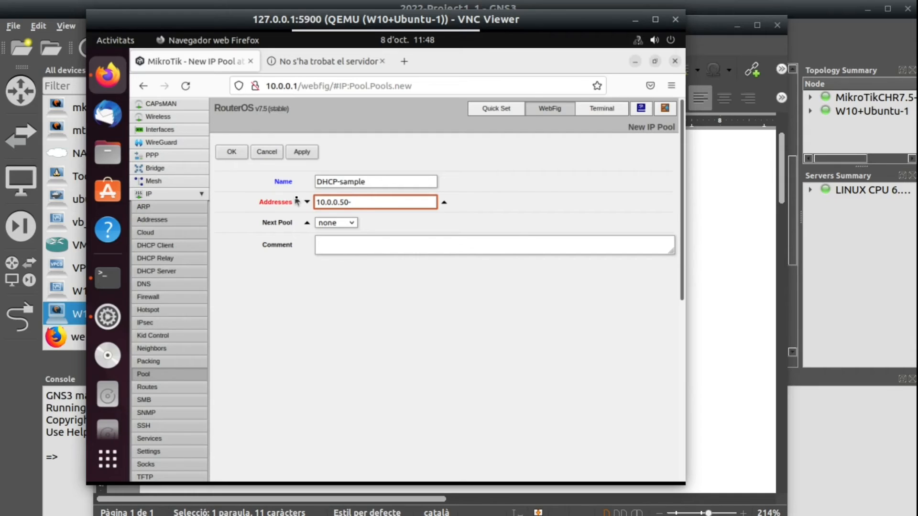
type("10.0.0.66")
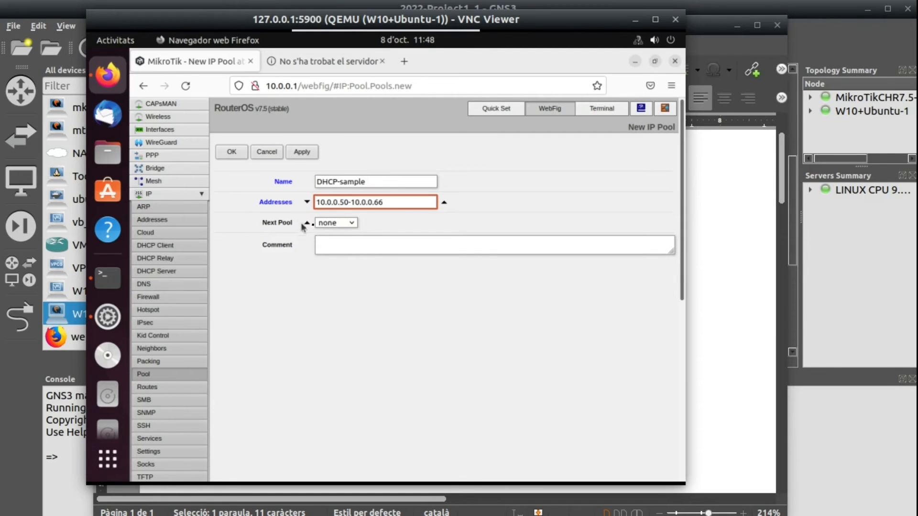
left_click(295, 152)
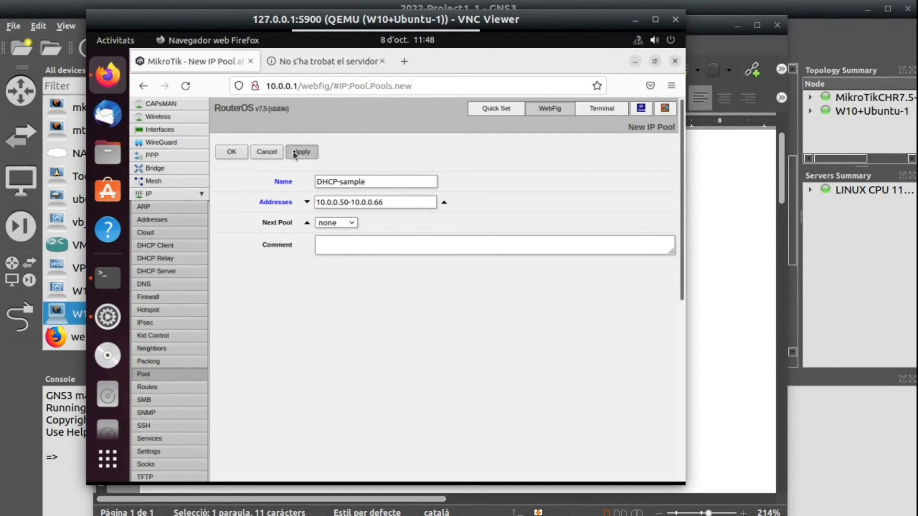
left_click(231, 152)
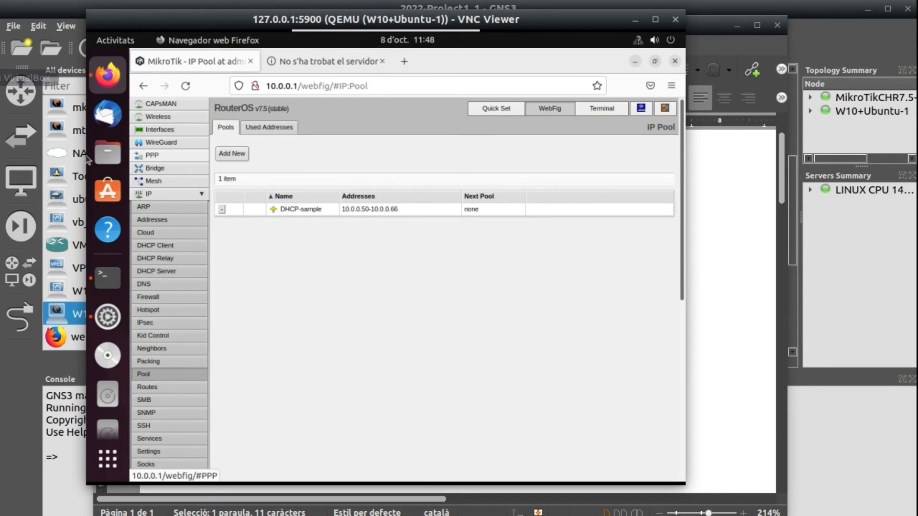
- Check the gateway and DNS server in the Writer addressing notes and return to the Ubuntu client's WebFig page
key("alt+Tab")
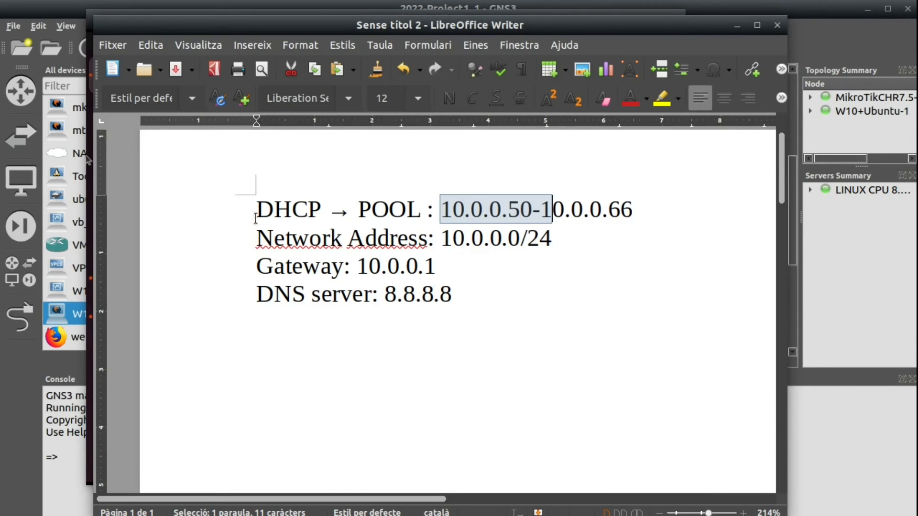
left_click_drag(255, 266, 436, 268)
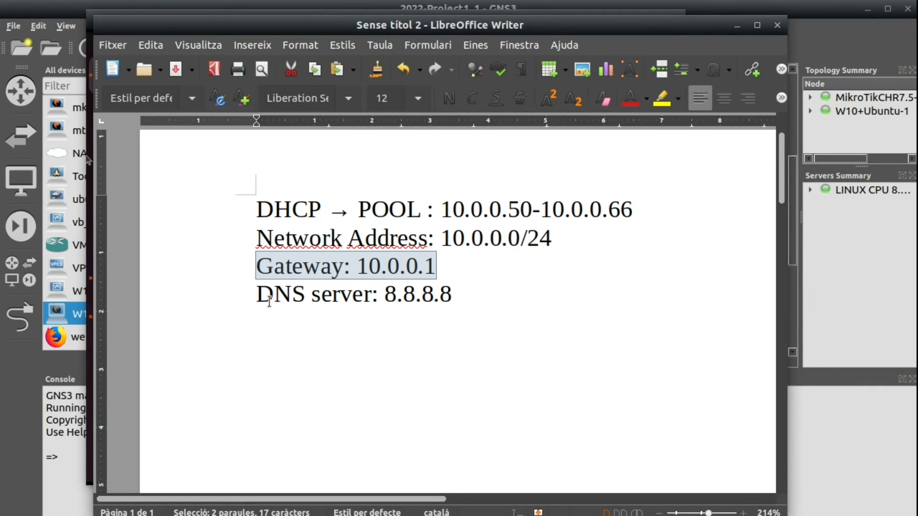
left_click_drag(254, 293, 452, 293)
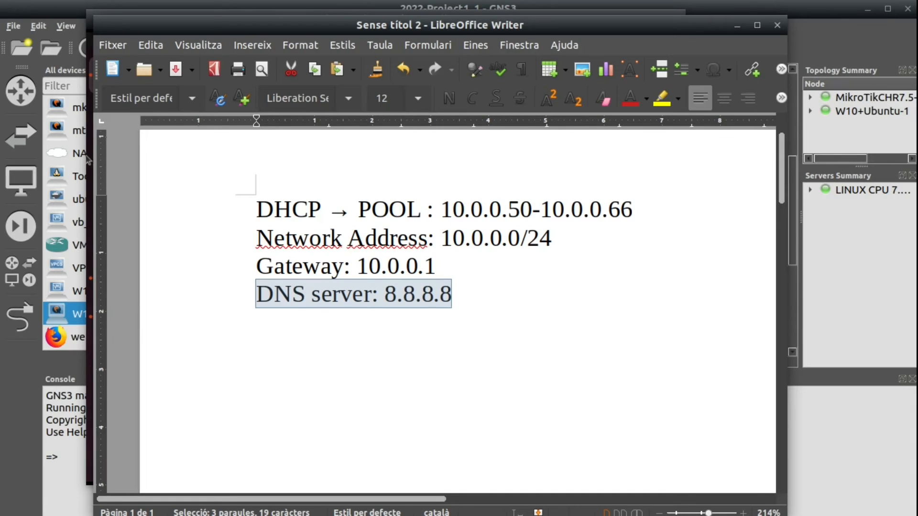
left_click(87, 158)
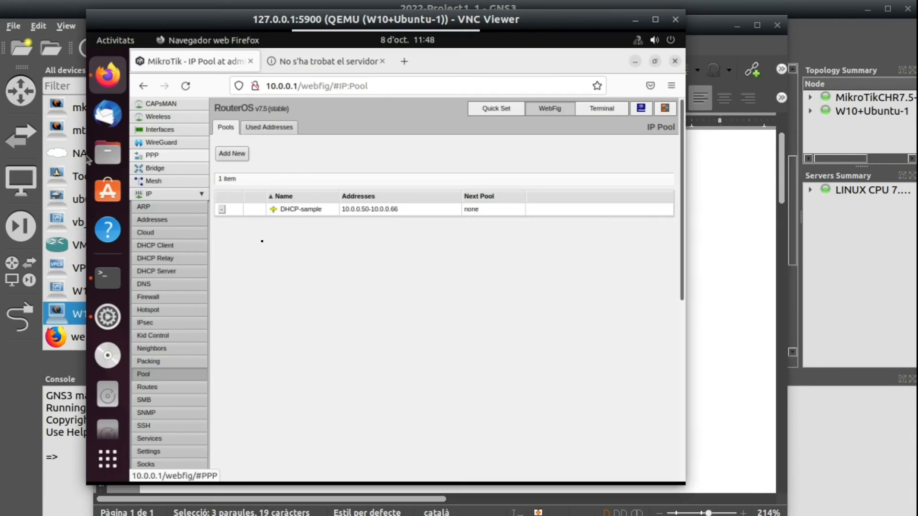
- Create a new network for the router's DHCP server with the address 10.0.0.0/24
left_click(163, 199)
left_click(163, 199)
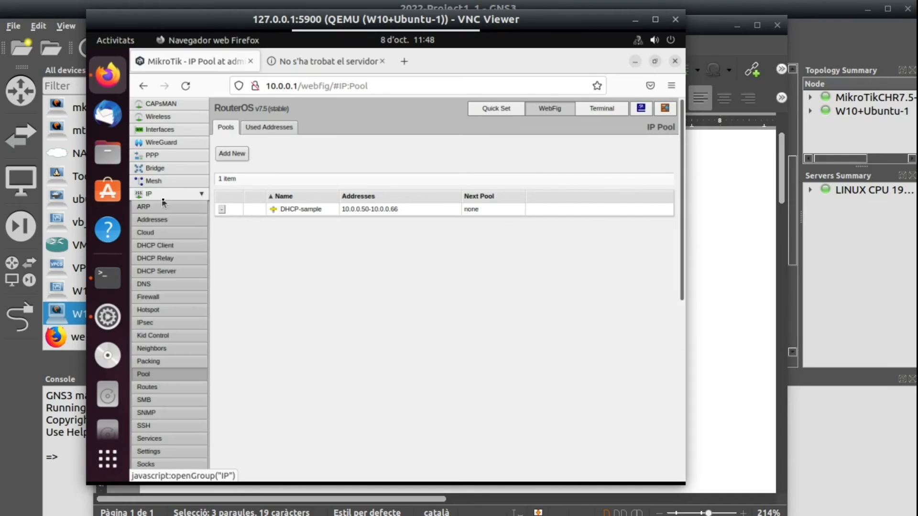
left_click(157, 271)
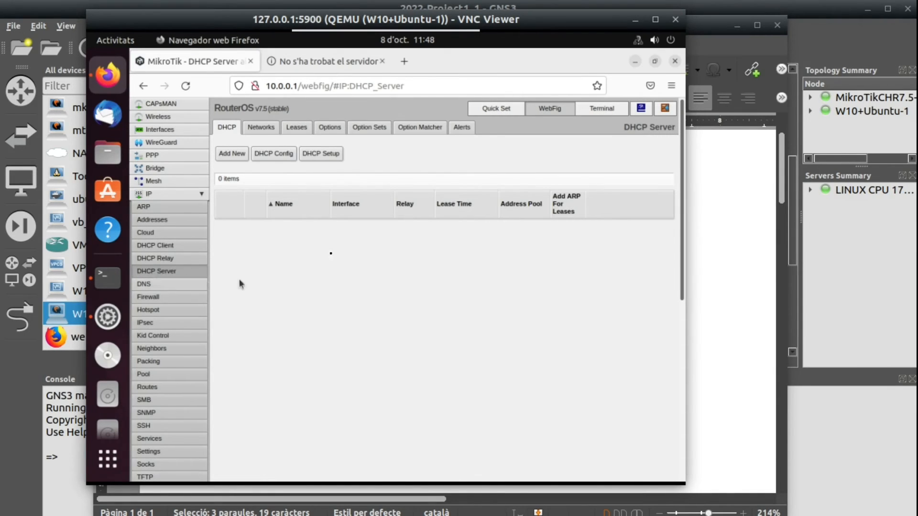
left_click(257, 129)
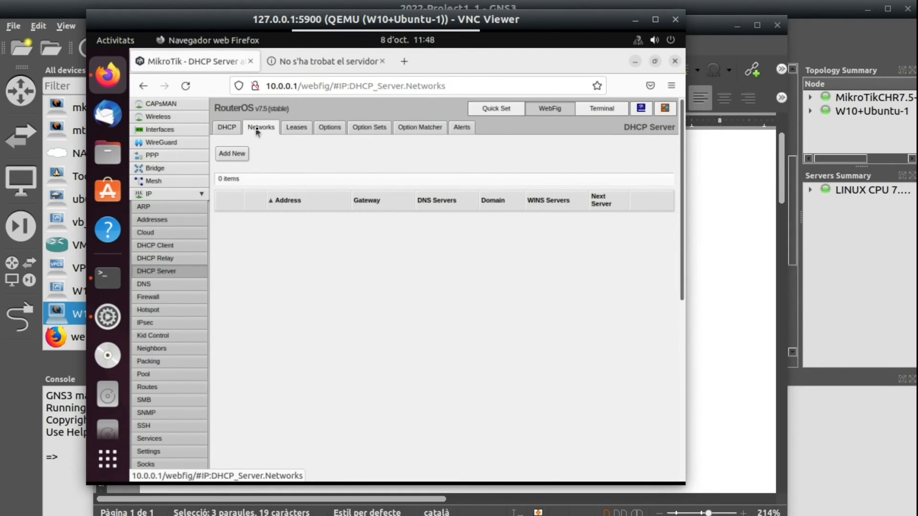
left_click(229, 157)
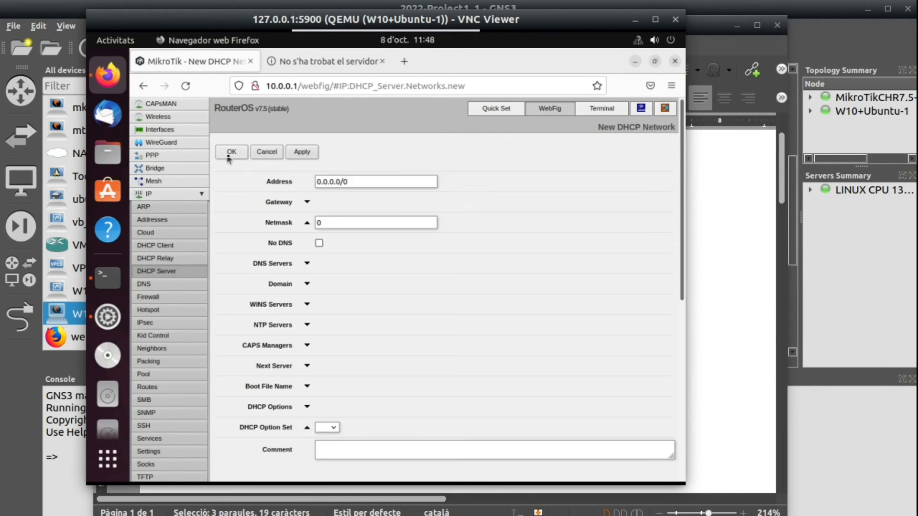
left_click_drag(364, 187, 243, 178)
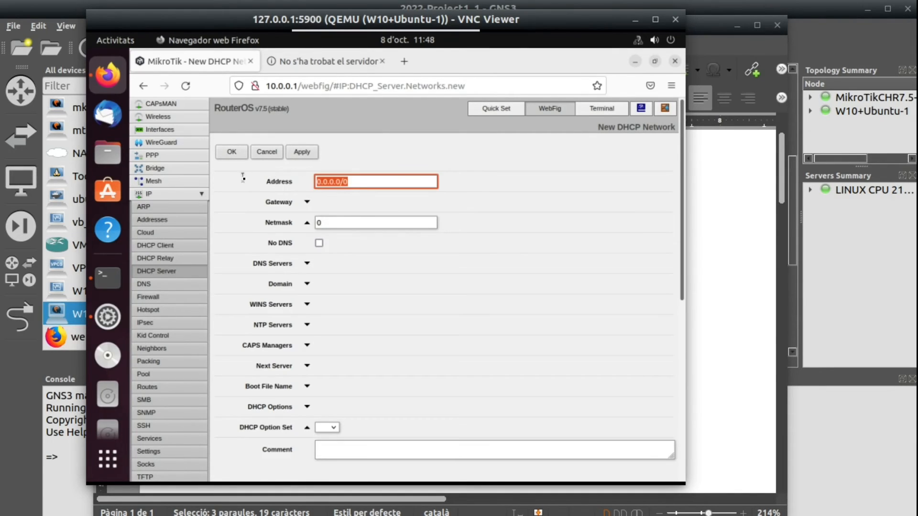
type("10")
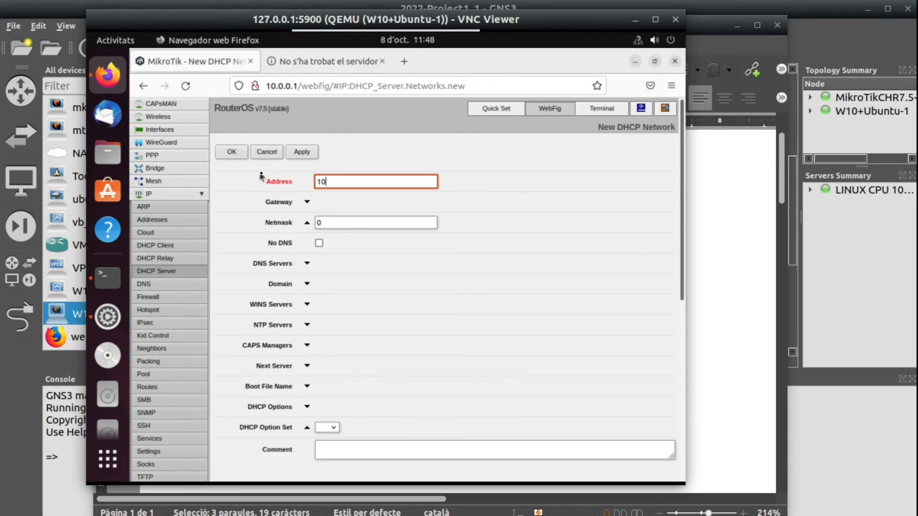
type(".0.0.0/24")
key("Tab")
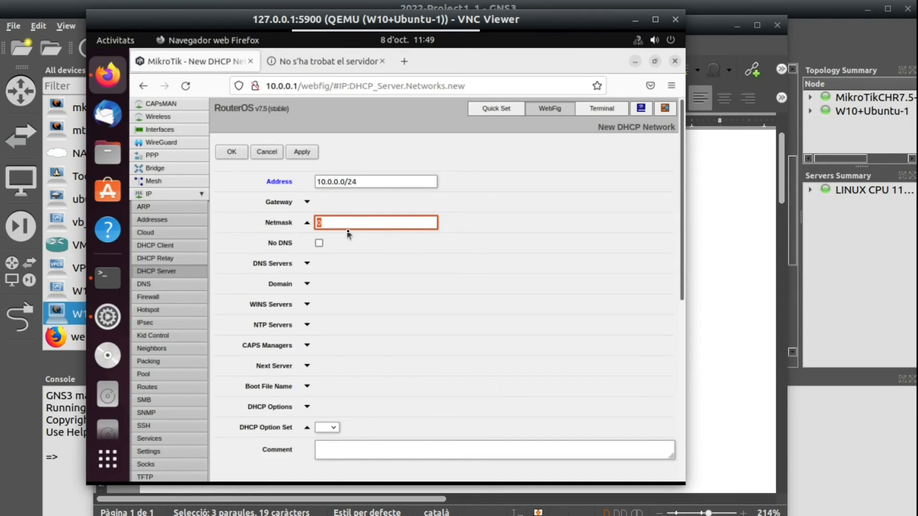
- Set the new DHCP network's netmask to 24 and its gateway to 10.0.0.1
type("24")
left_click(306, 203)
left_click_drag(363, 201, 314, 203)
type("10.0.0.1")
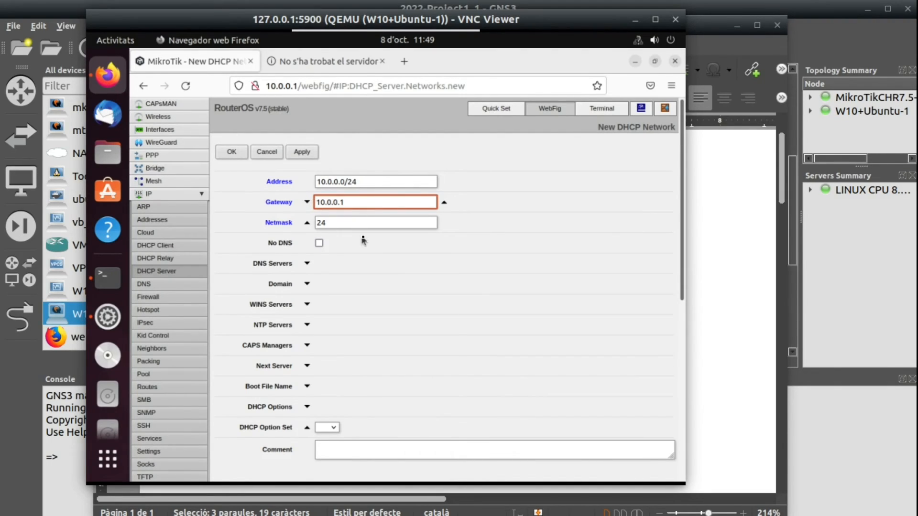
- Clear the DHCP Option Set entry of the new DHCP network
scroll(301, 297, "down", 5)
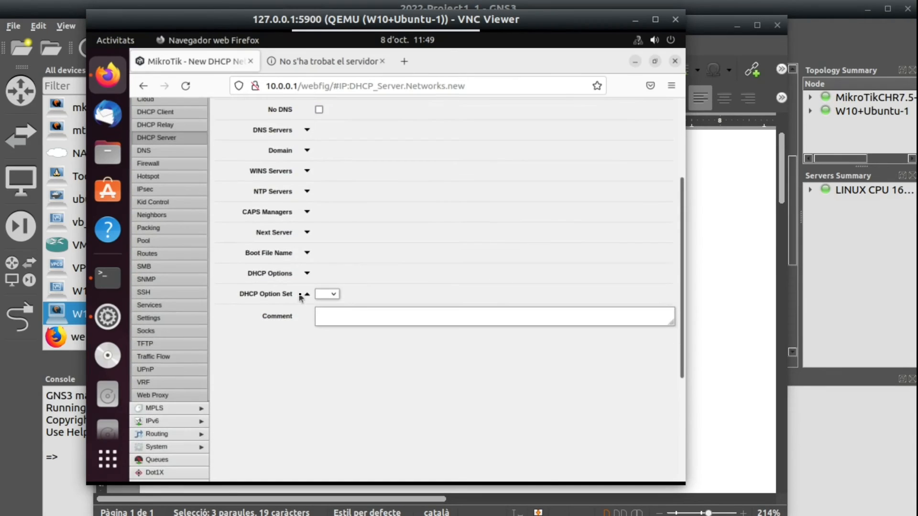
scroll(300, 297, "up", 5)
left_click(307, 429)
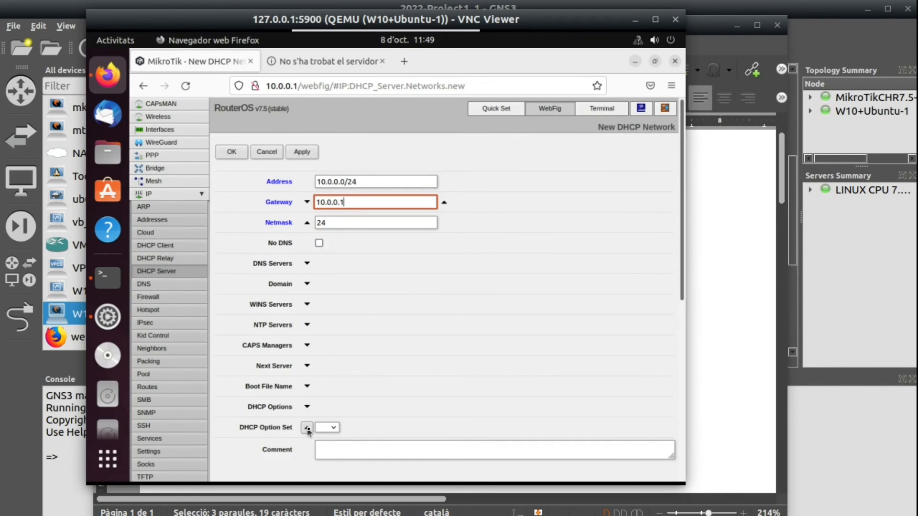
left_click(307, 429)
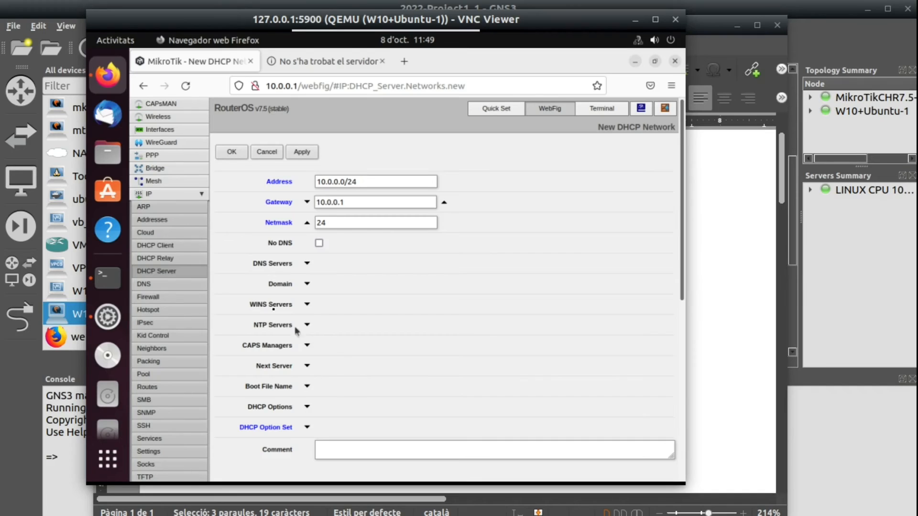
- Set the DHCP network's DNS server to 8.8.8.8, apply the settings and return to the network list
left_click(307, 265)
key("Tab")
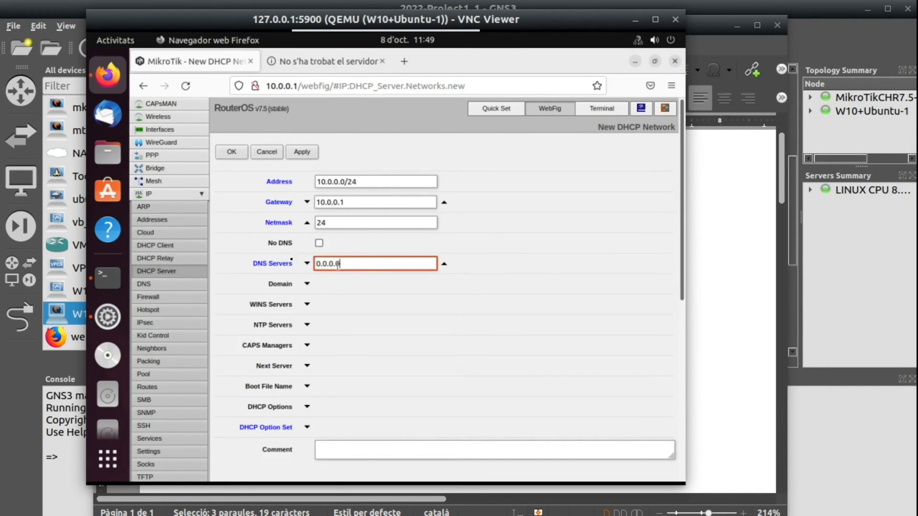
type("8.8.8.8")
left_click(303, 153)
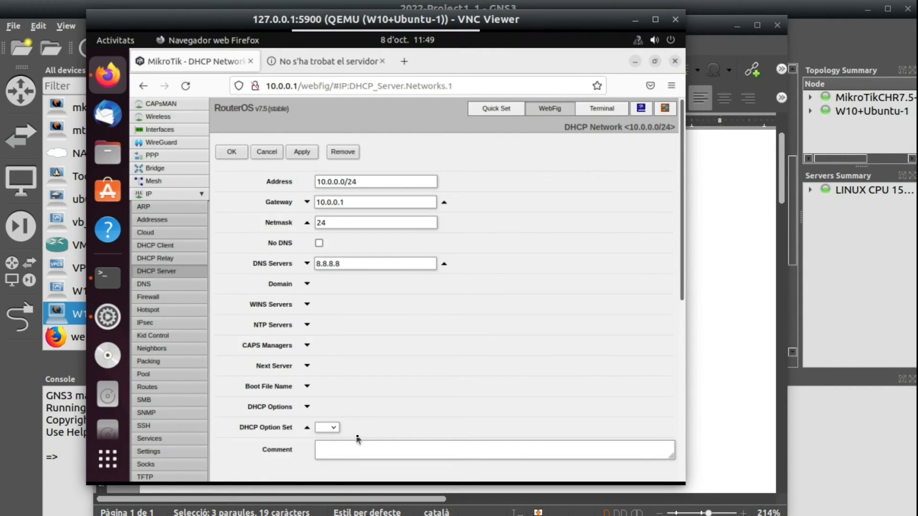
left_click(266, 152)
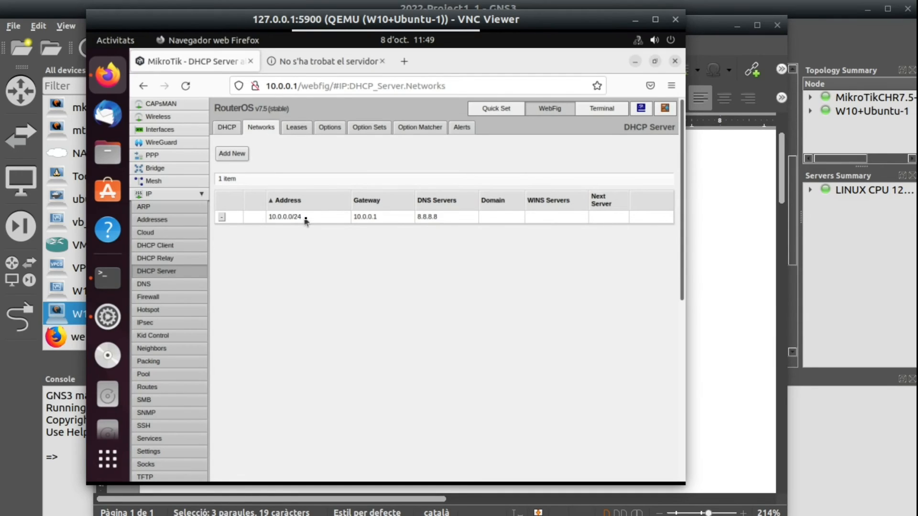
- Reopen the 10.0.0.0/24 DHCP network, clear its DHCP Option Set entry and save it
left_click(319, 218)
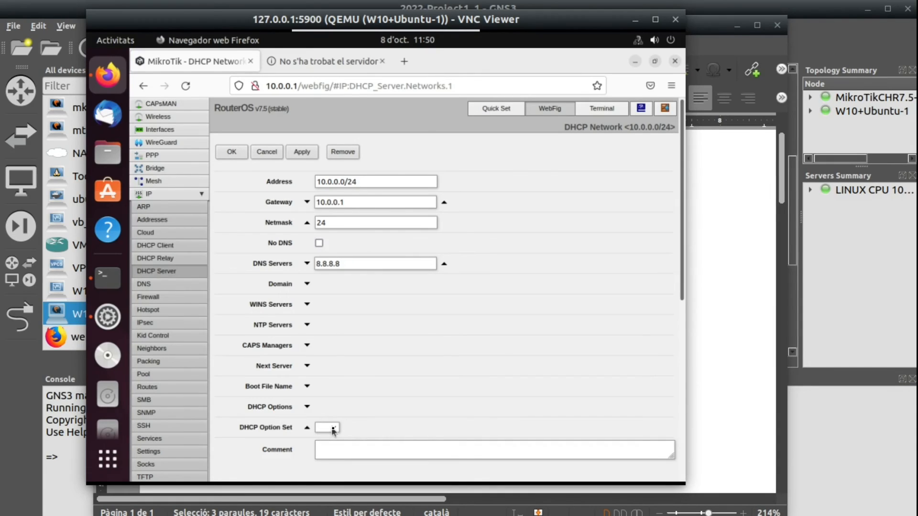
left_click(232, 152)
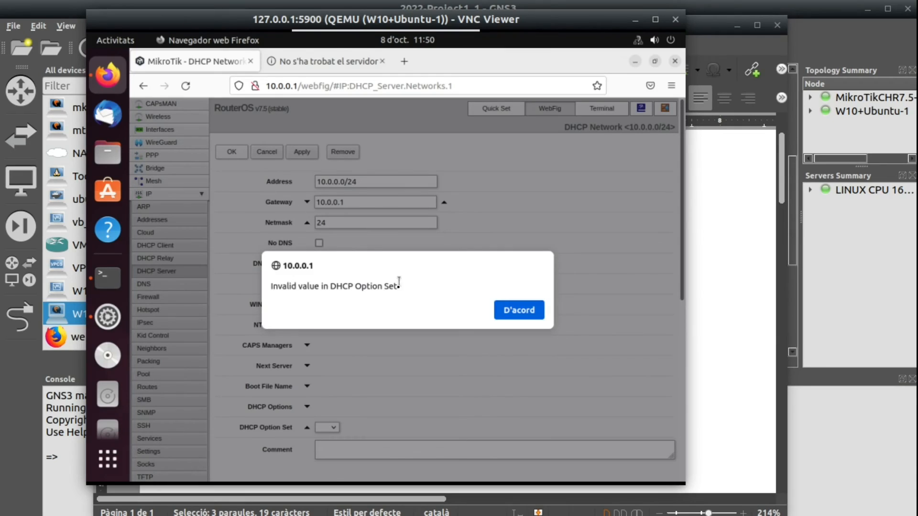
left_click_drag(278, 287, 413, 289)
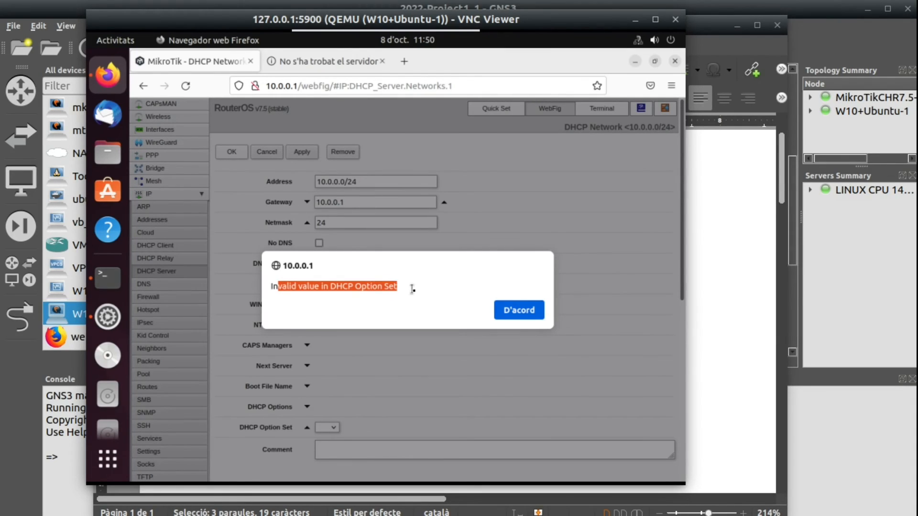
left_click(526, 311)
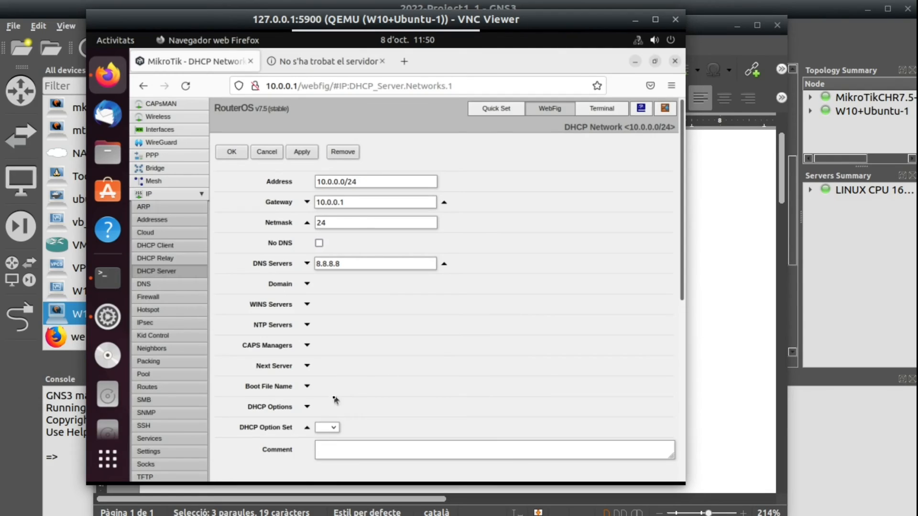
left_click(307, 428)
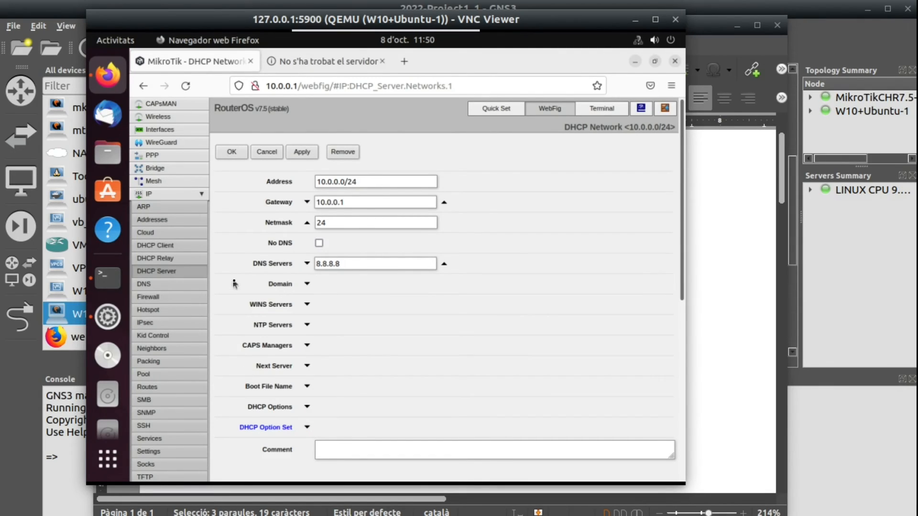
left_click(232, 153)
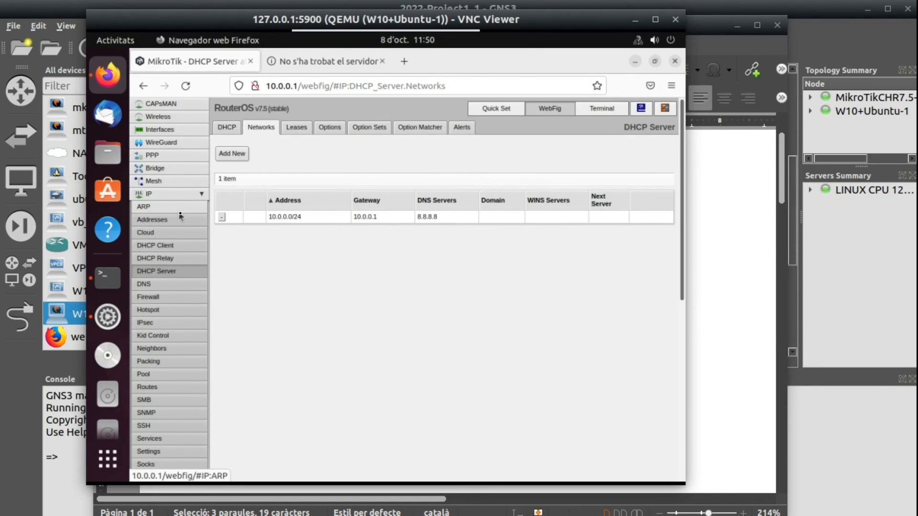
- Start a new DHCP server entry on the MikroTik router and name it DHCP-server
left_click(227, 128)
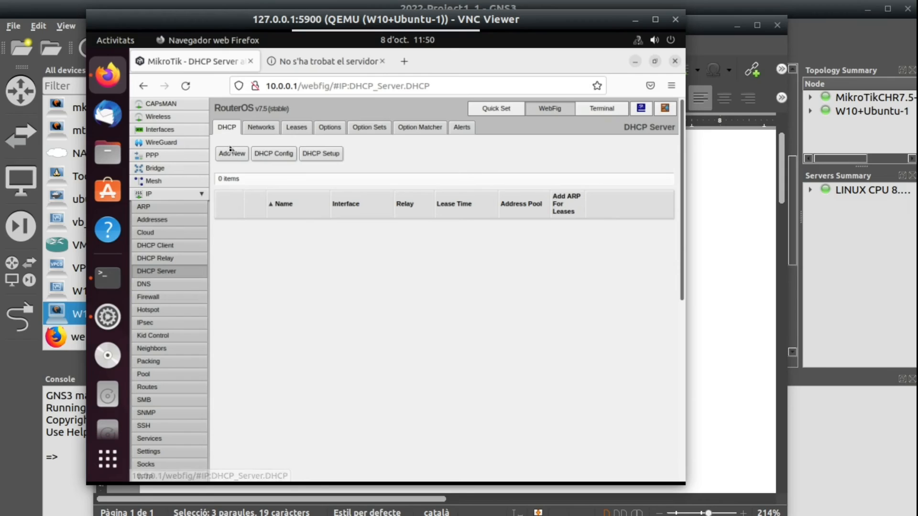
left_click(231, 154)
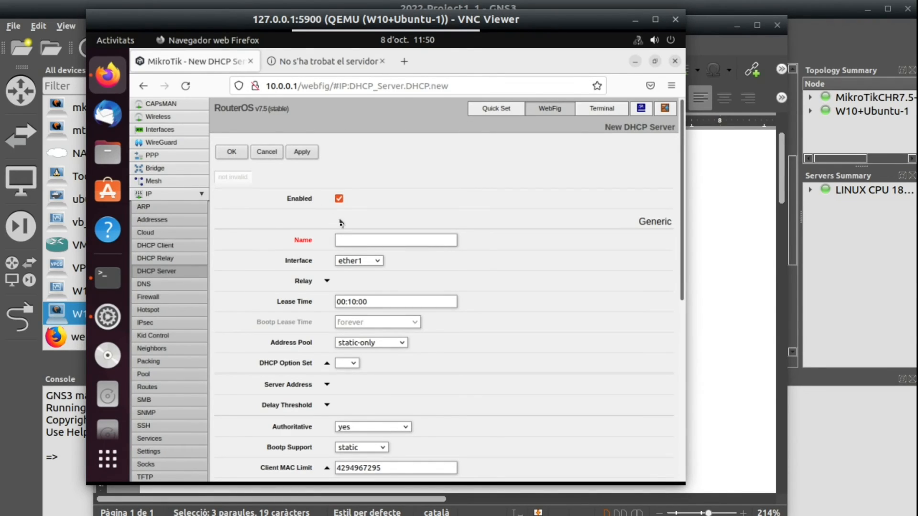
left_click(339, 241)
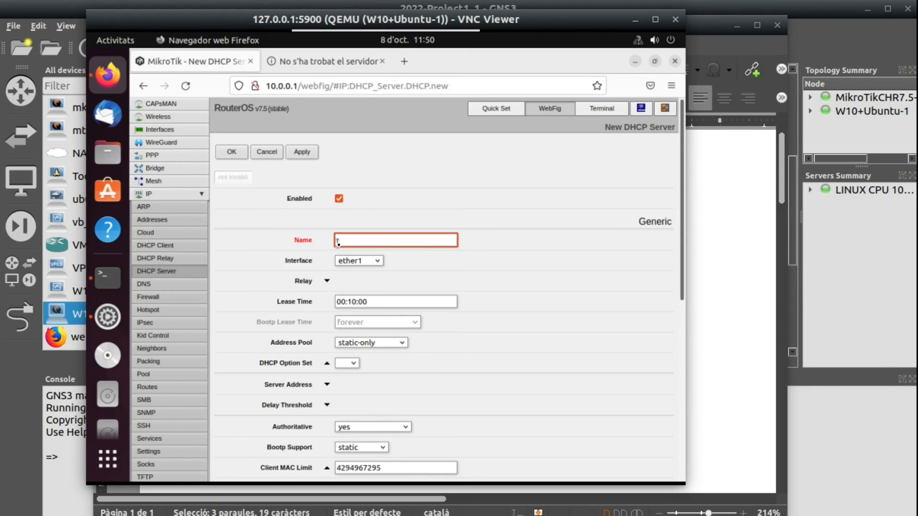
type("DHCP-server")
- Assign the new DHCP server to interface ether2 and to the address pool DHCP-sample
left_click(384, 262)
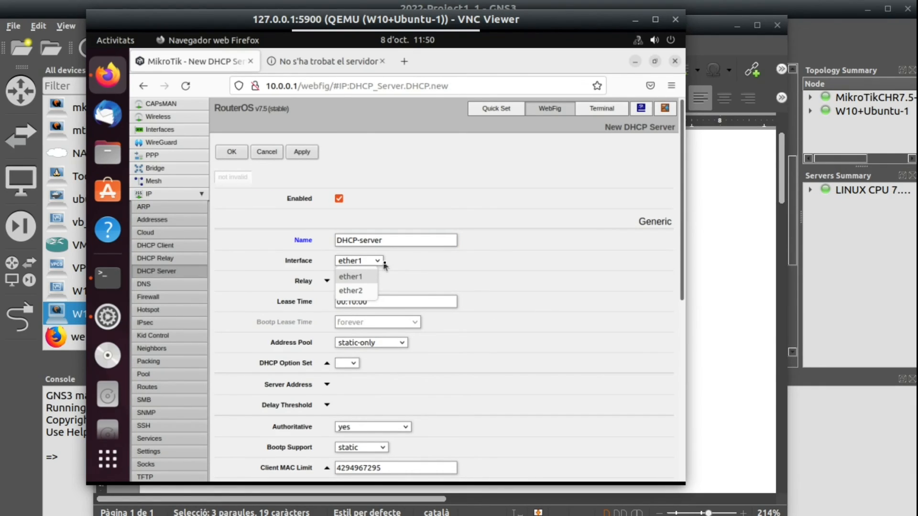
left_click(350, 291)
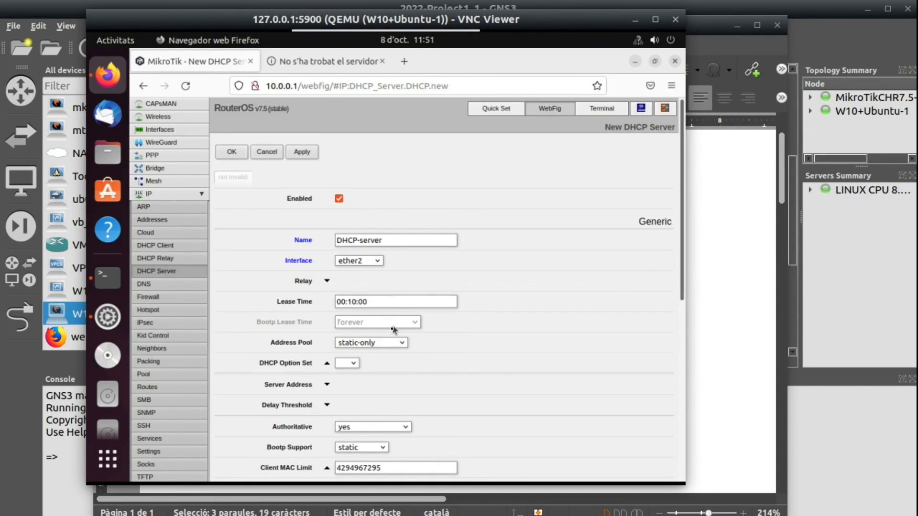
left_click(392, 343)
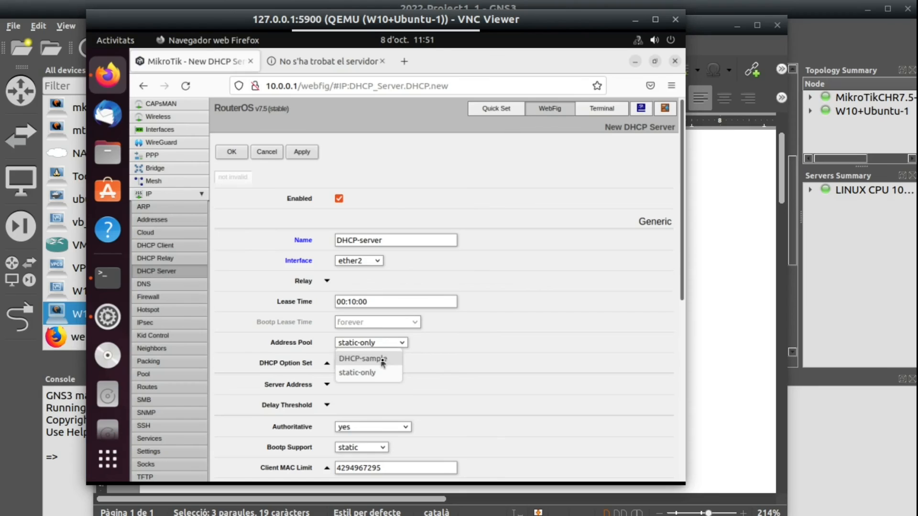
left_click(383, 359)
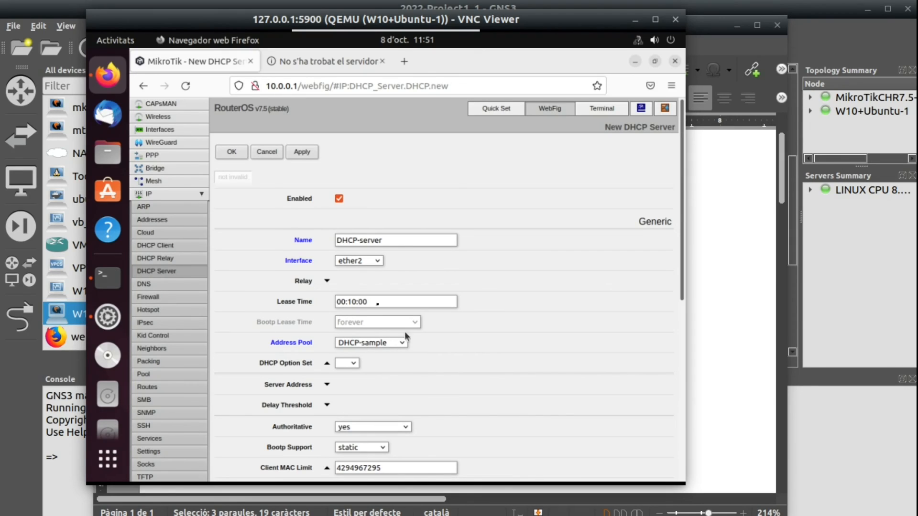
- Clear the DHCP Option Set entry of the new DHCP server and save the server
left_click(232, 153)
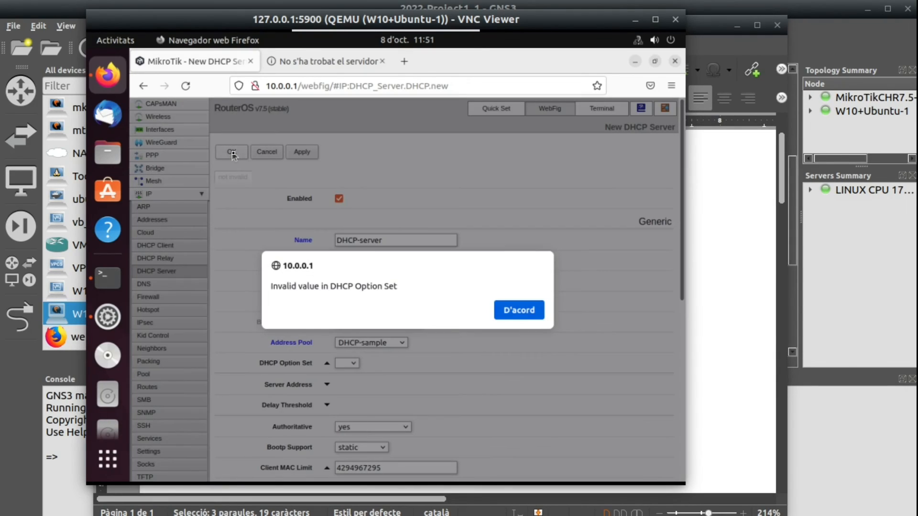
left_click(528, 313)
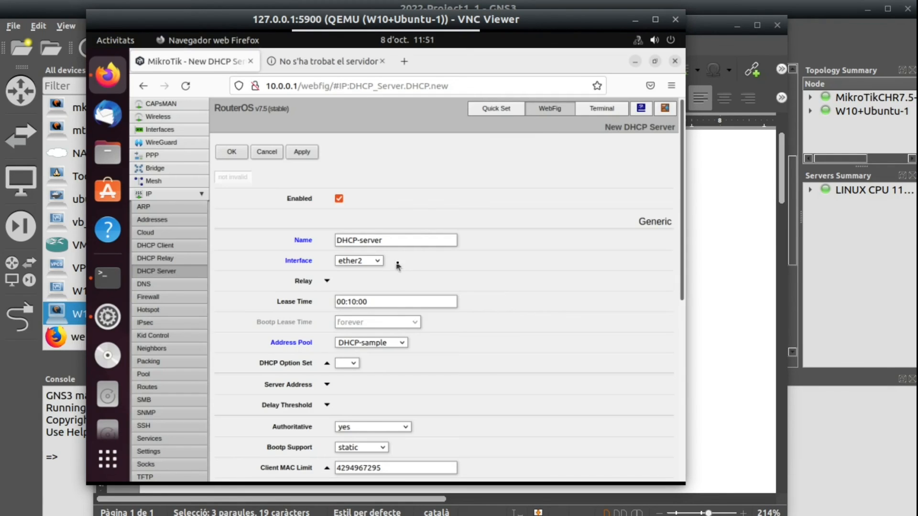
scroll(398, 266, "down", 5)
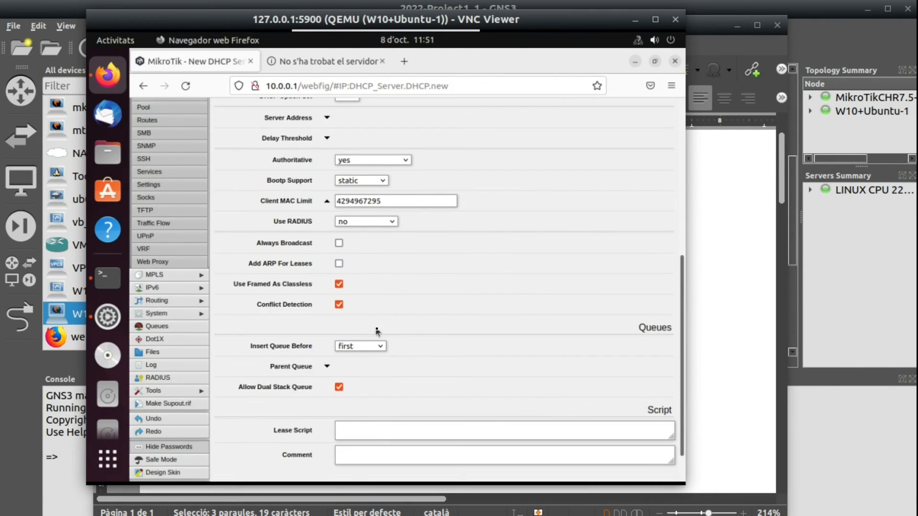
scroll(359, 316, "up", 4)
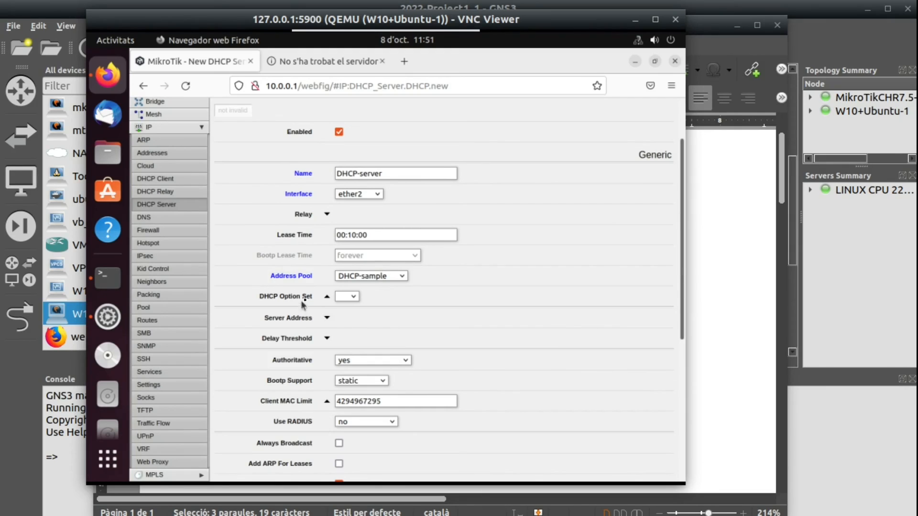
left_click(327, 297)
scroll(352, 300, "up", 2)
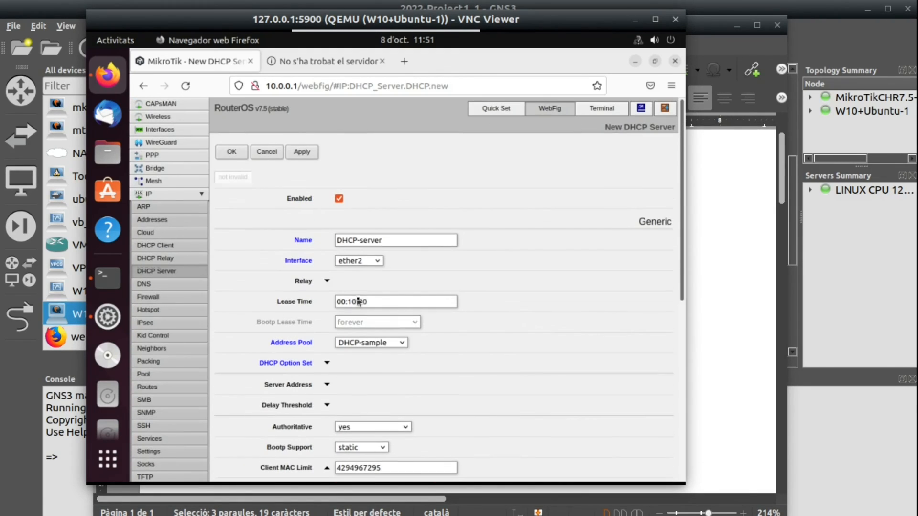
left_click(235, 152)
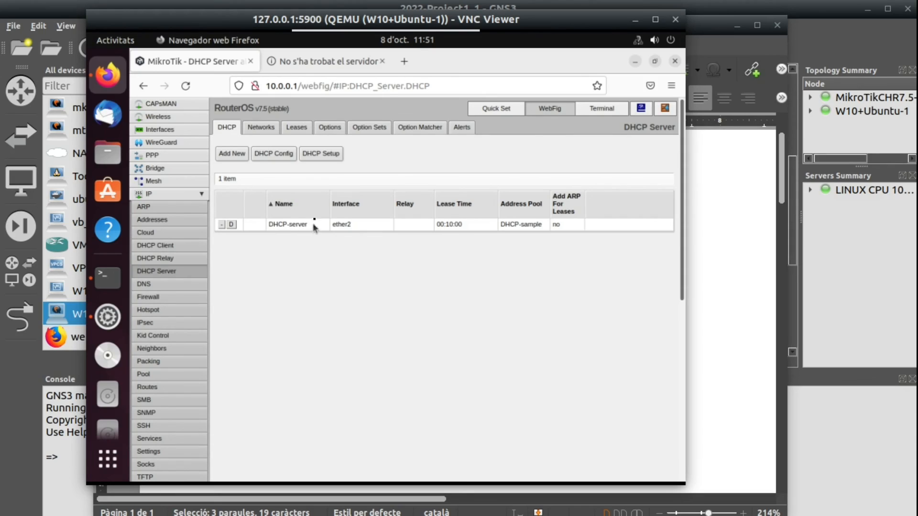
- Review the router's DHCP network list and its IP pool list
left_click(261, 128)
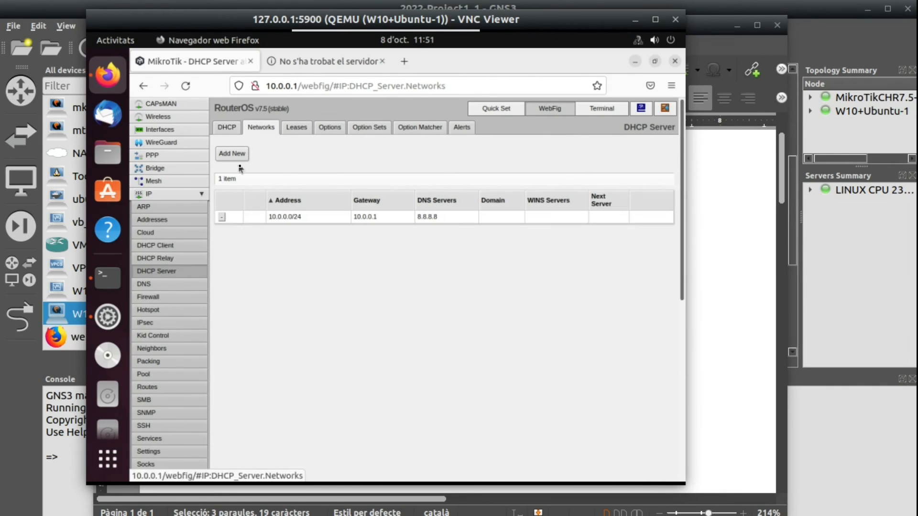
left_click(167, 385)
left_click(166, 375)
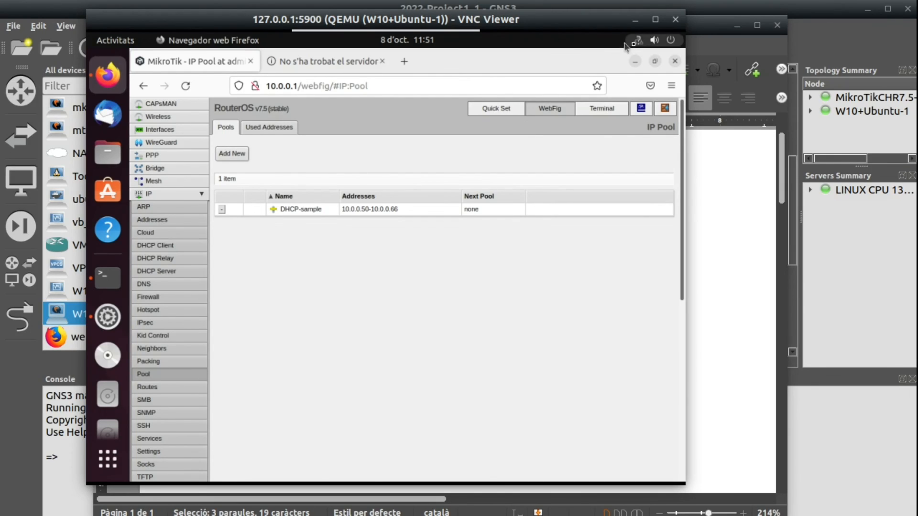
- Add a wired connection profile named DHCP in the Ubuntu network settings and activate it
left_click(639, 41)
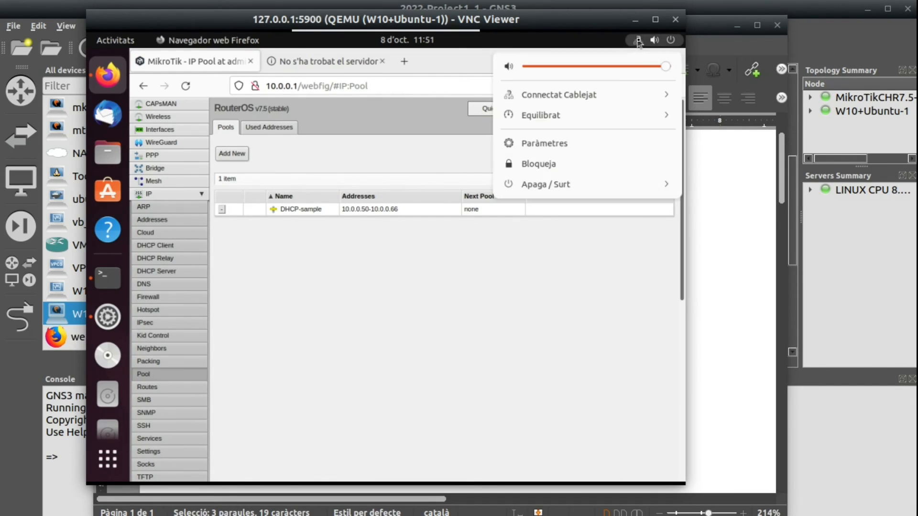
left_click(593, 95)
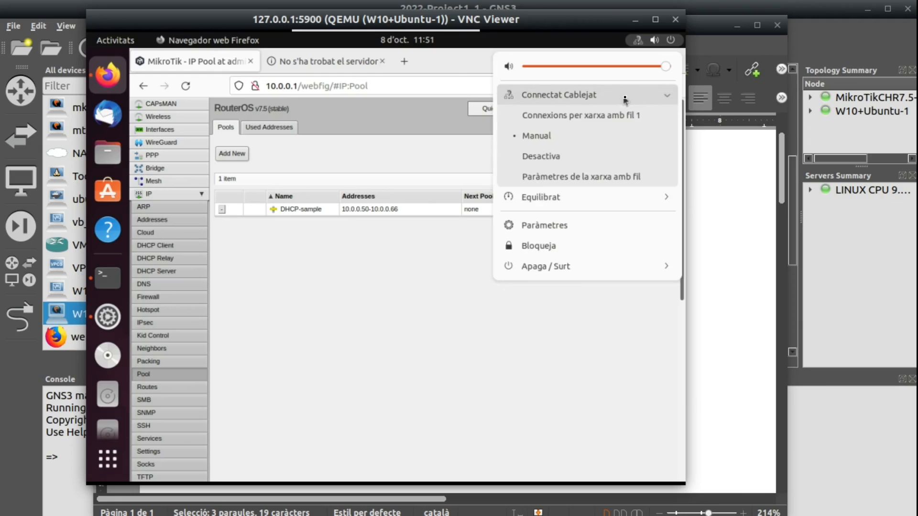
left_click(591, 178)
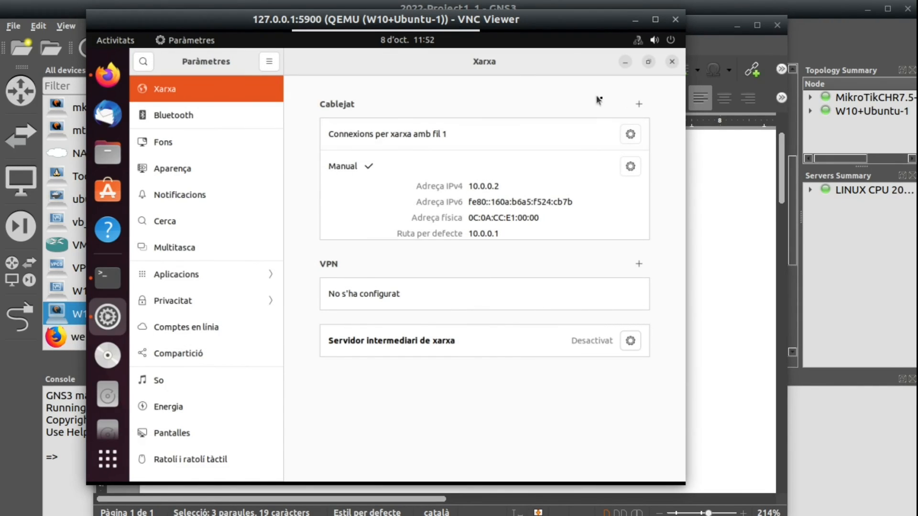
left_click(640, 105)
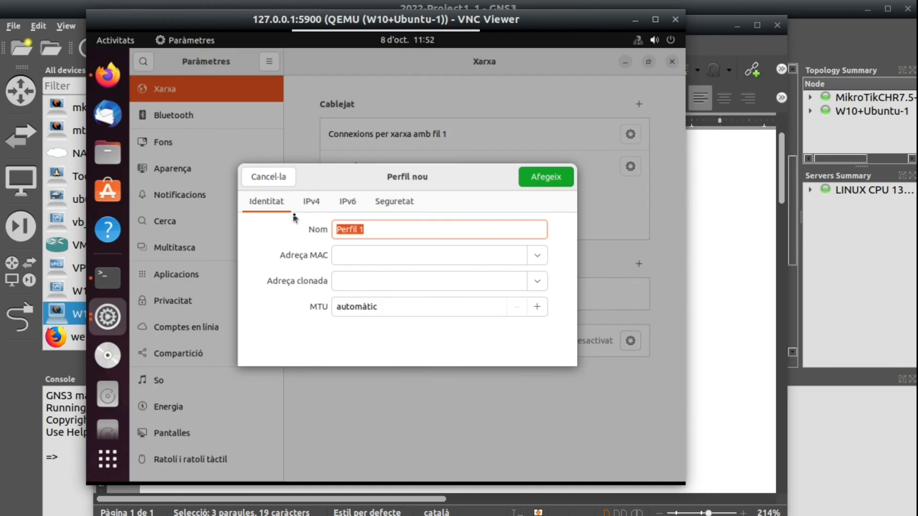
type("_DHCP")
key("BackSpace")
key("BackSpace")
key("BackSpace")
key("BackSpace")
key("BackSpace")
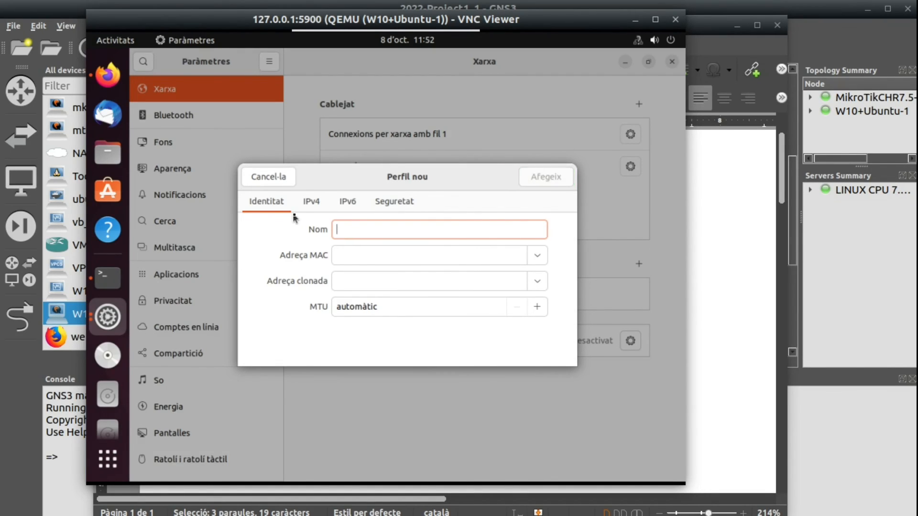
type("DHCP")
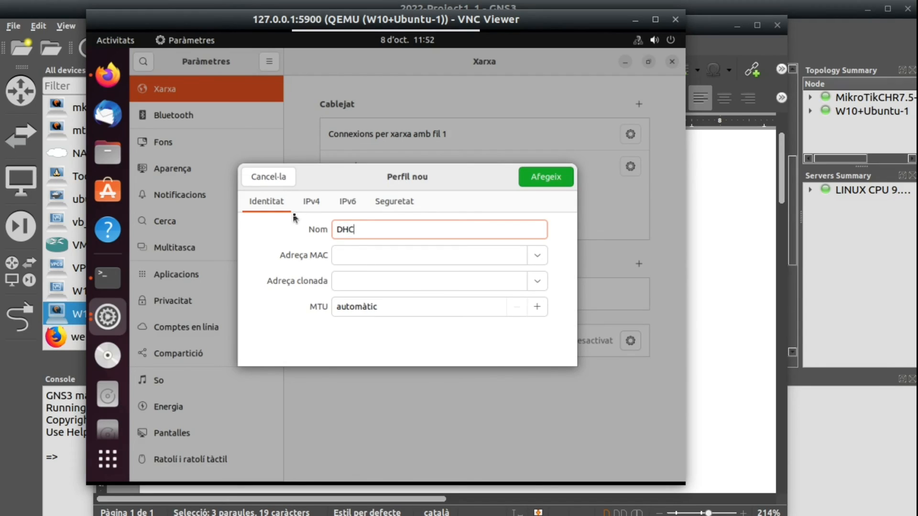
left_click(313, 201)
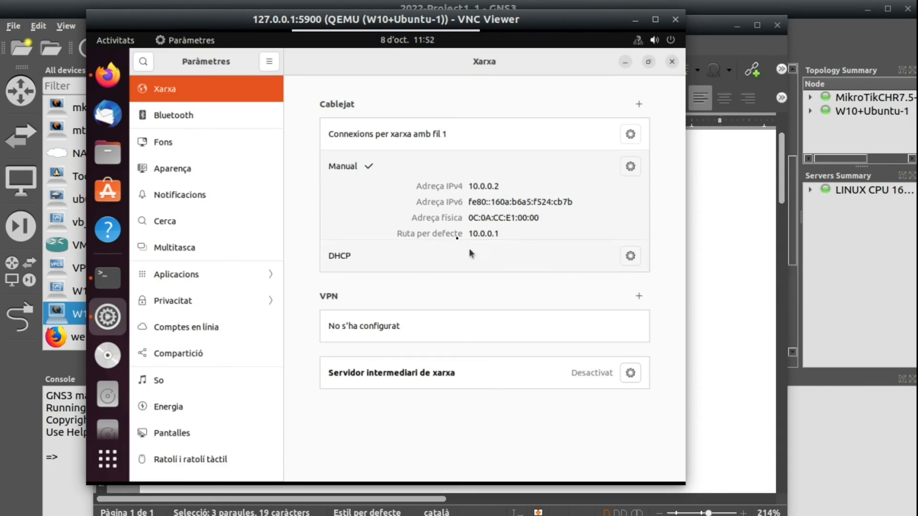
left_click(445, 256)
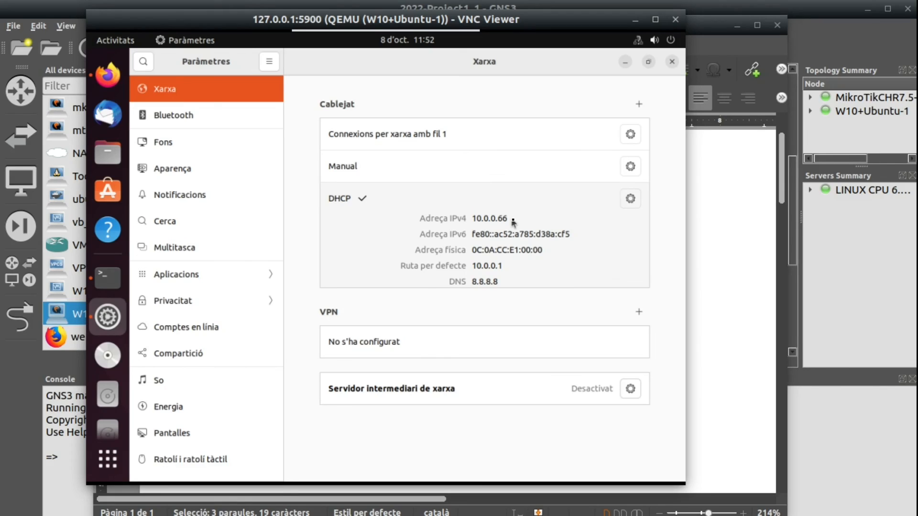
- Run ip a in the Ubuntu terminal and highlight the IPv4 address of interface ens3
left_click(107, 276)
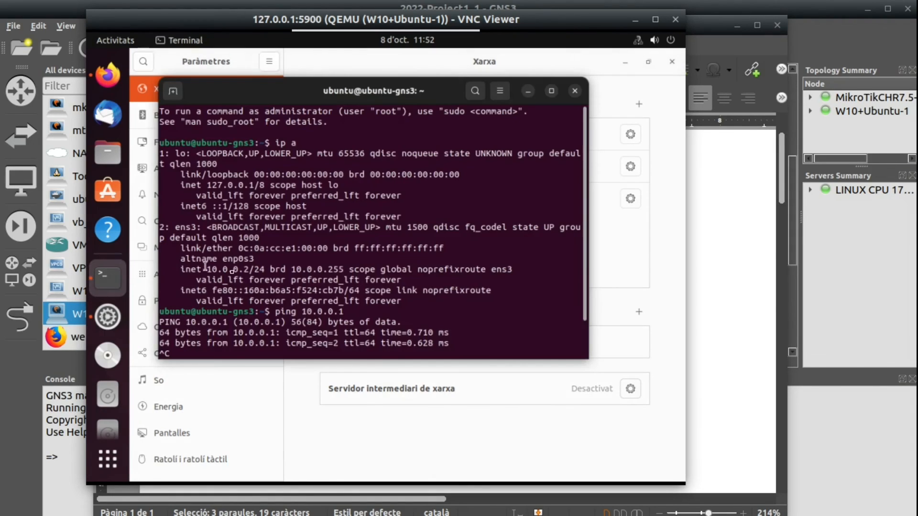
key("Return")
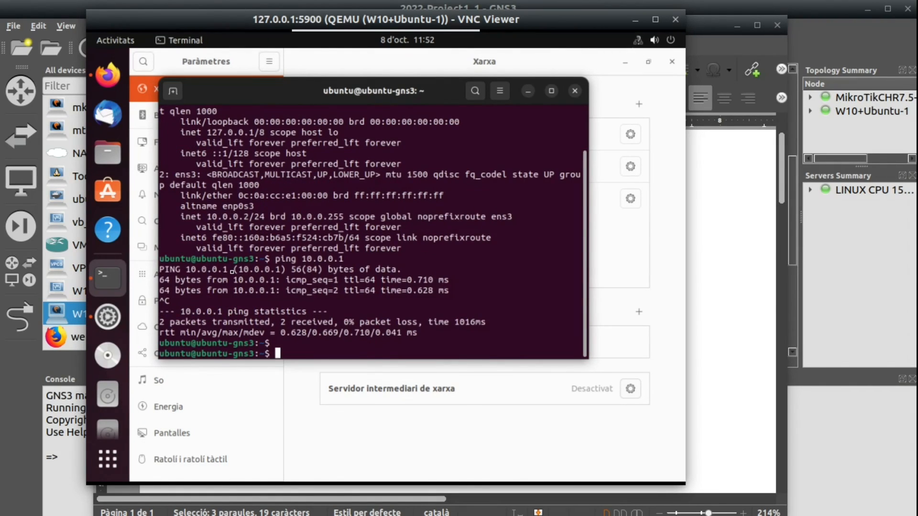
key("Return")
type("ç")
key("Return")
type("ip a")
key("Return")
key("Return")
key("Return")
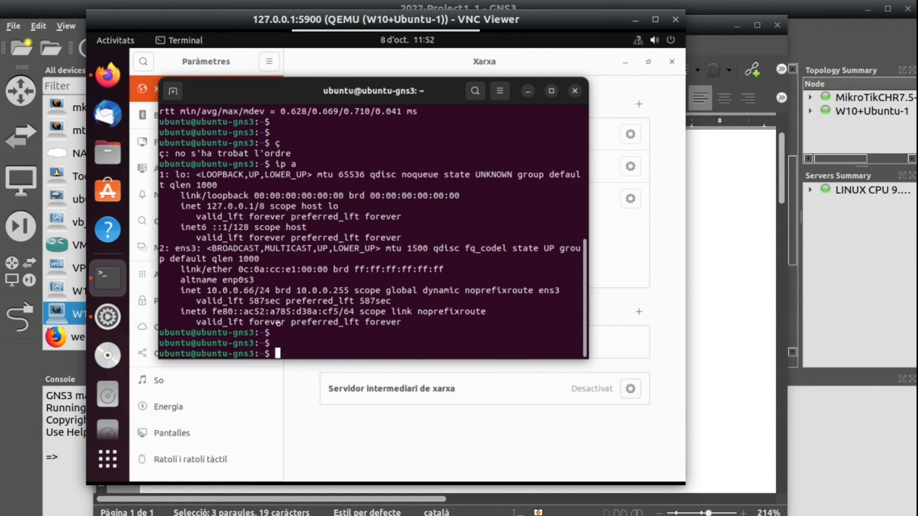
left_click_drag(180, 291, 279, 294)
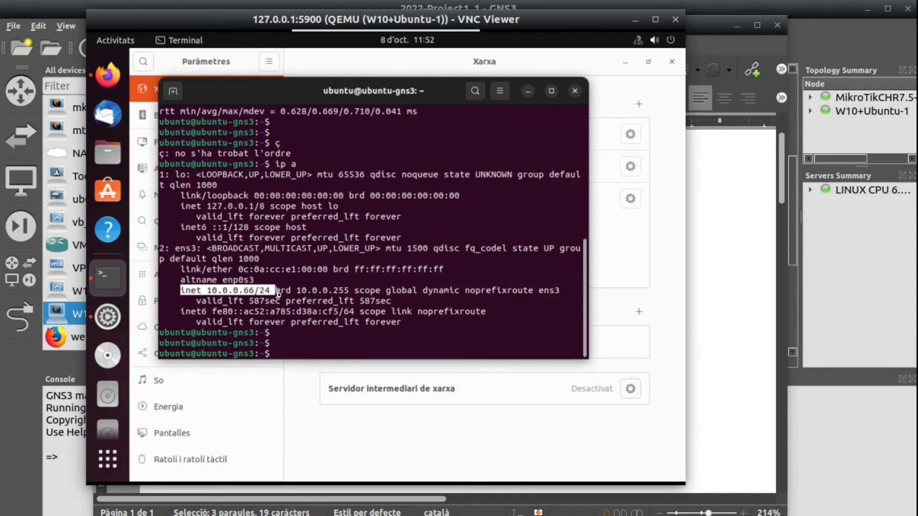
right_click(279, 295)
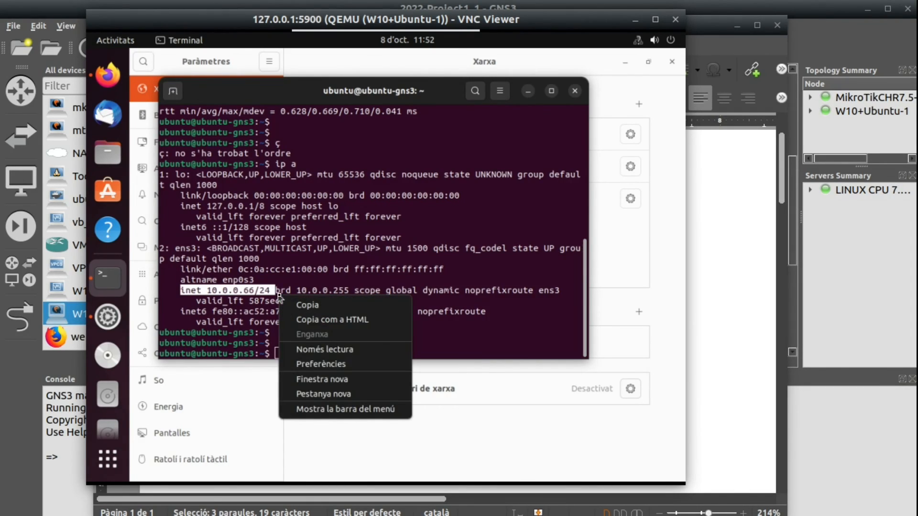
- Switch to the GNS3 topology and view the details of the MikroTikCHR7.5-1 node
left_click(70, 363)
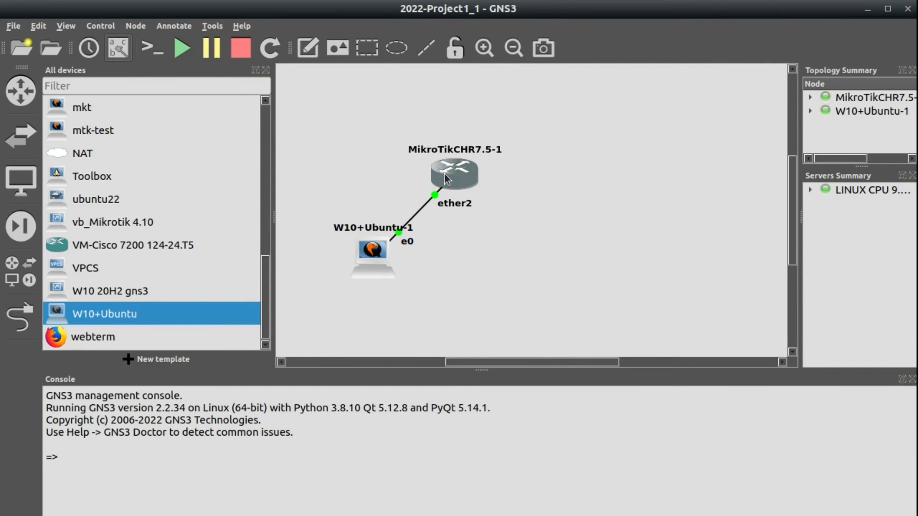
mouse_move(444, 180)
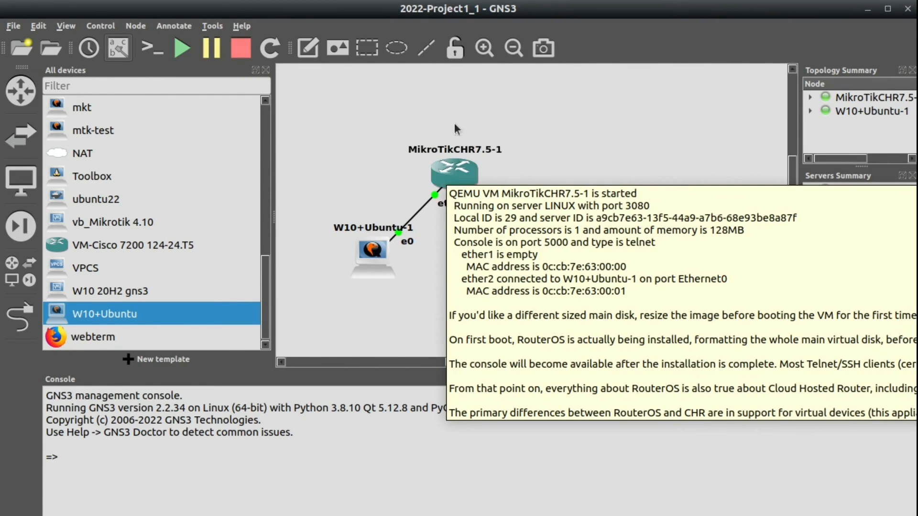